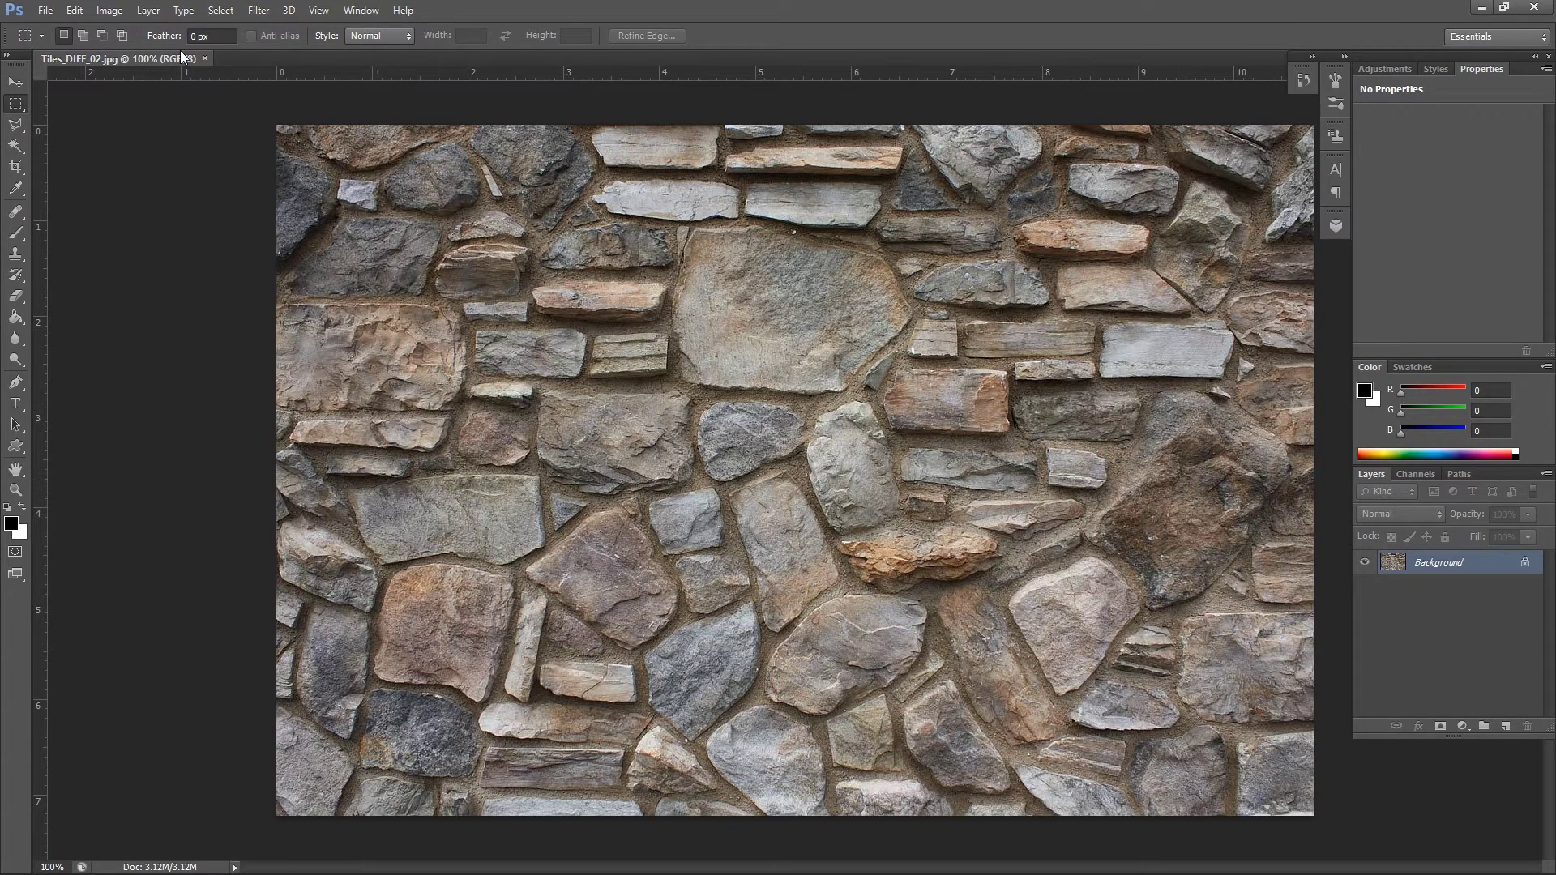
Convert Tiles_DIFF_02.jpg from colour to Grayscale mode
left_click(109, 11)
mouse_move(146, 33)
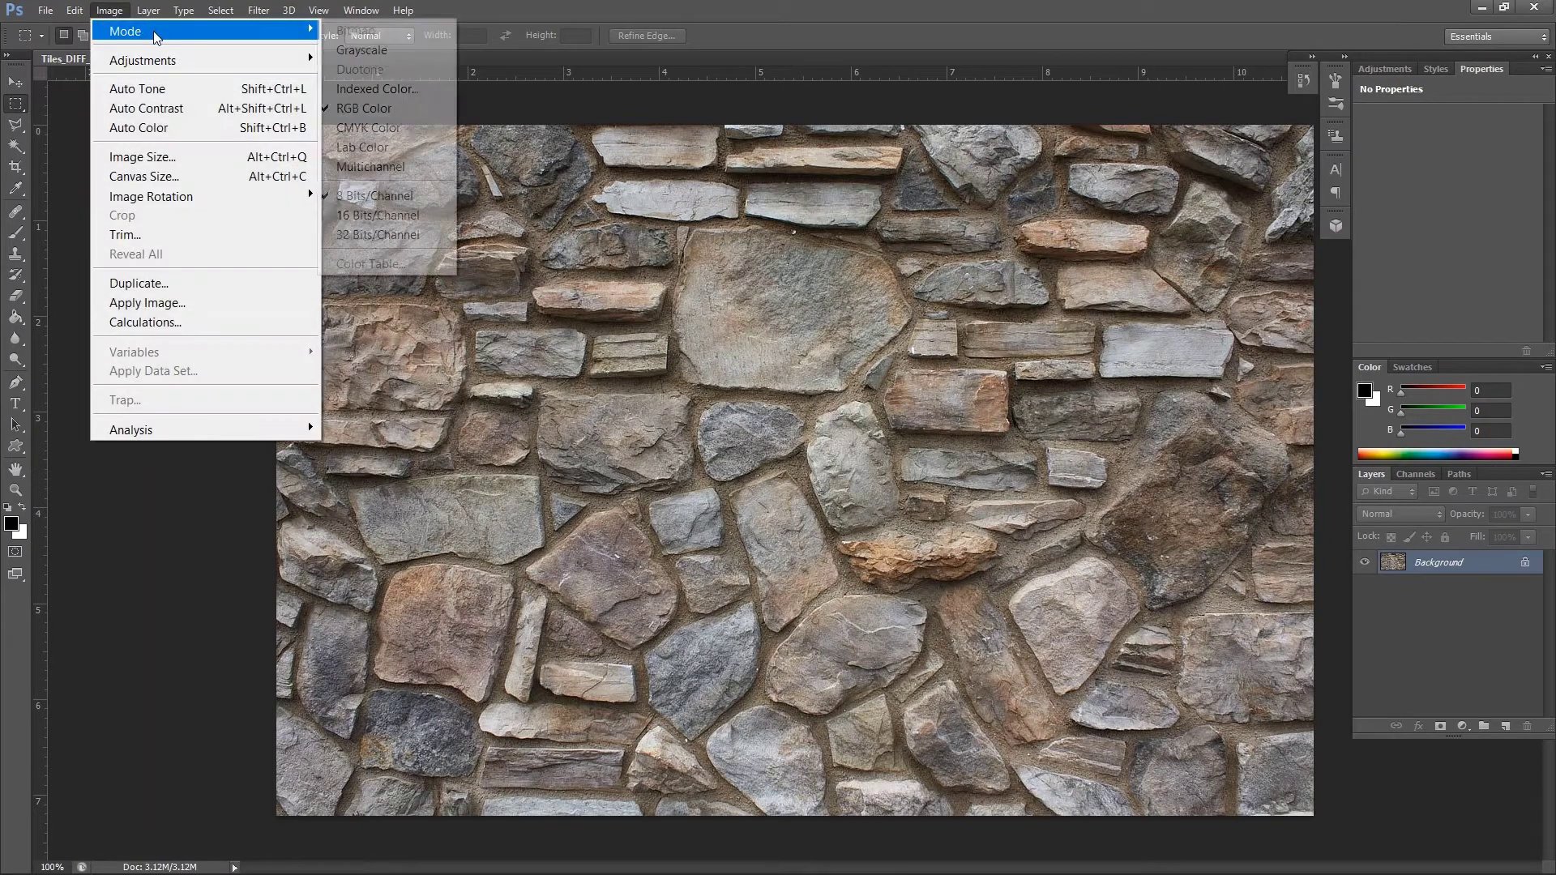
left_click(419, 51)
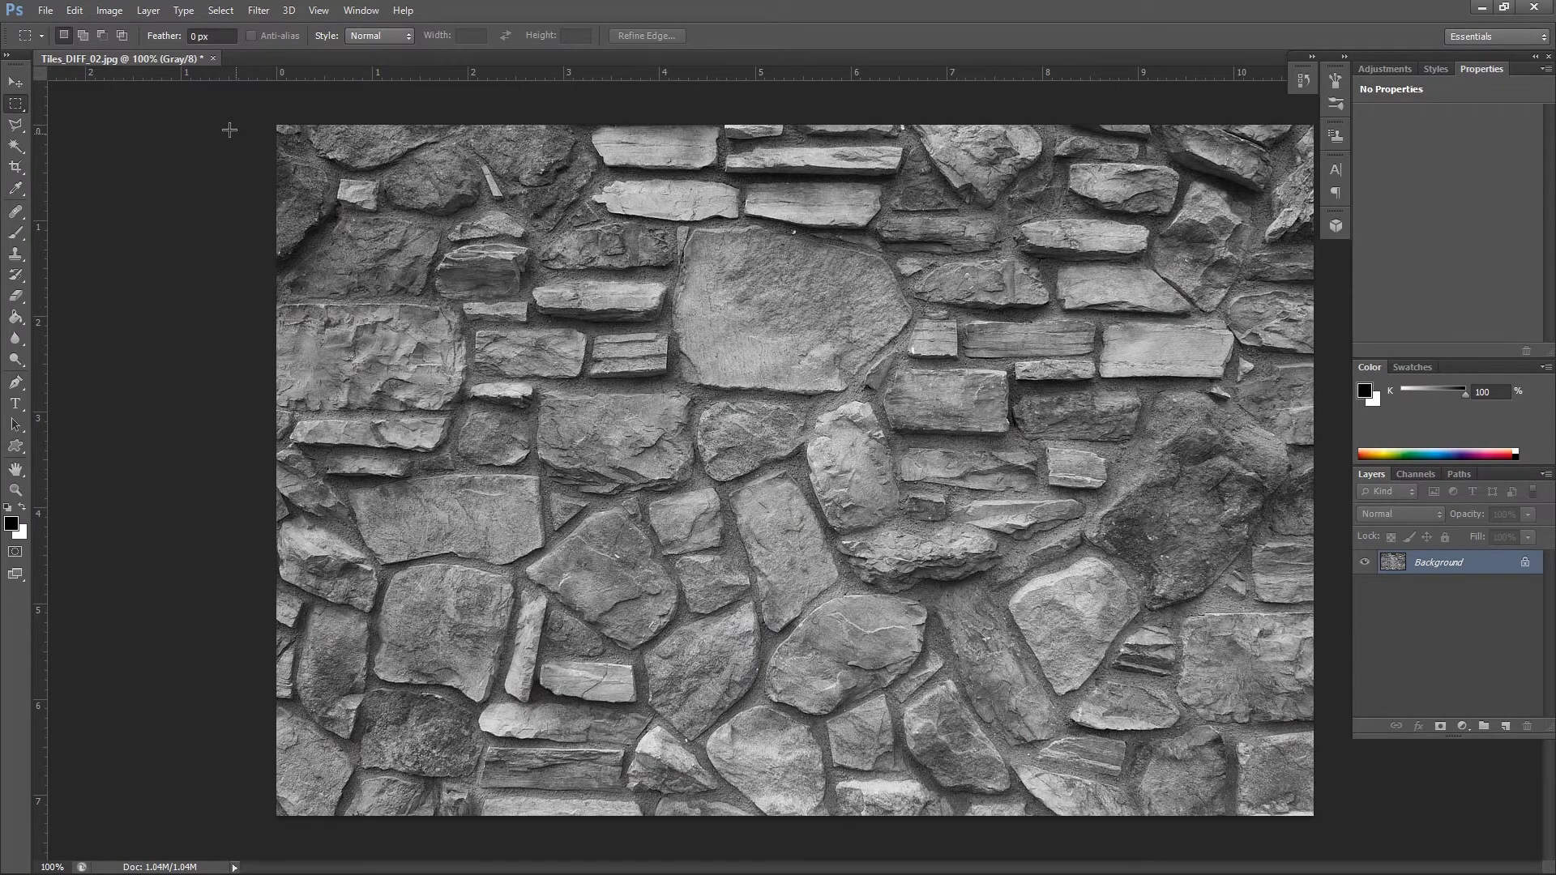
left_click(110, 10)
Add a Levels adjustment layer above the grayscale stone photo
mouse_move(292, 60)
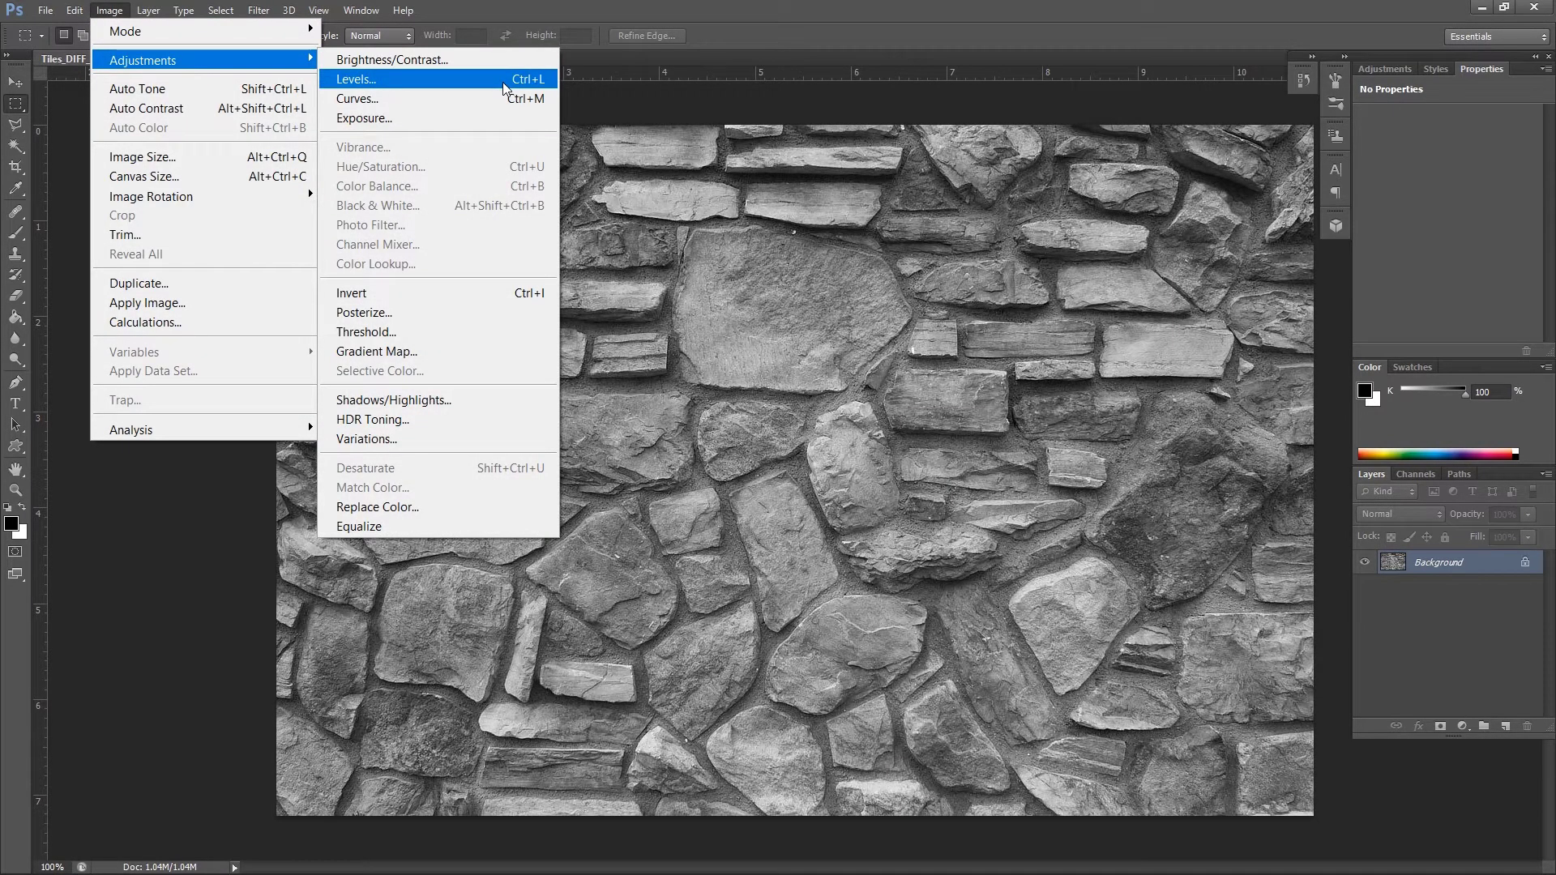
left_click(918, 30)
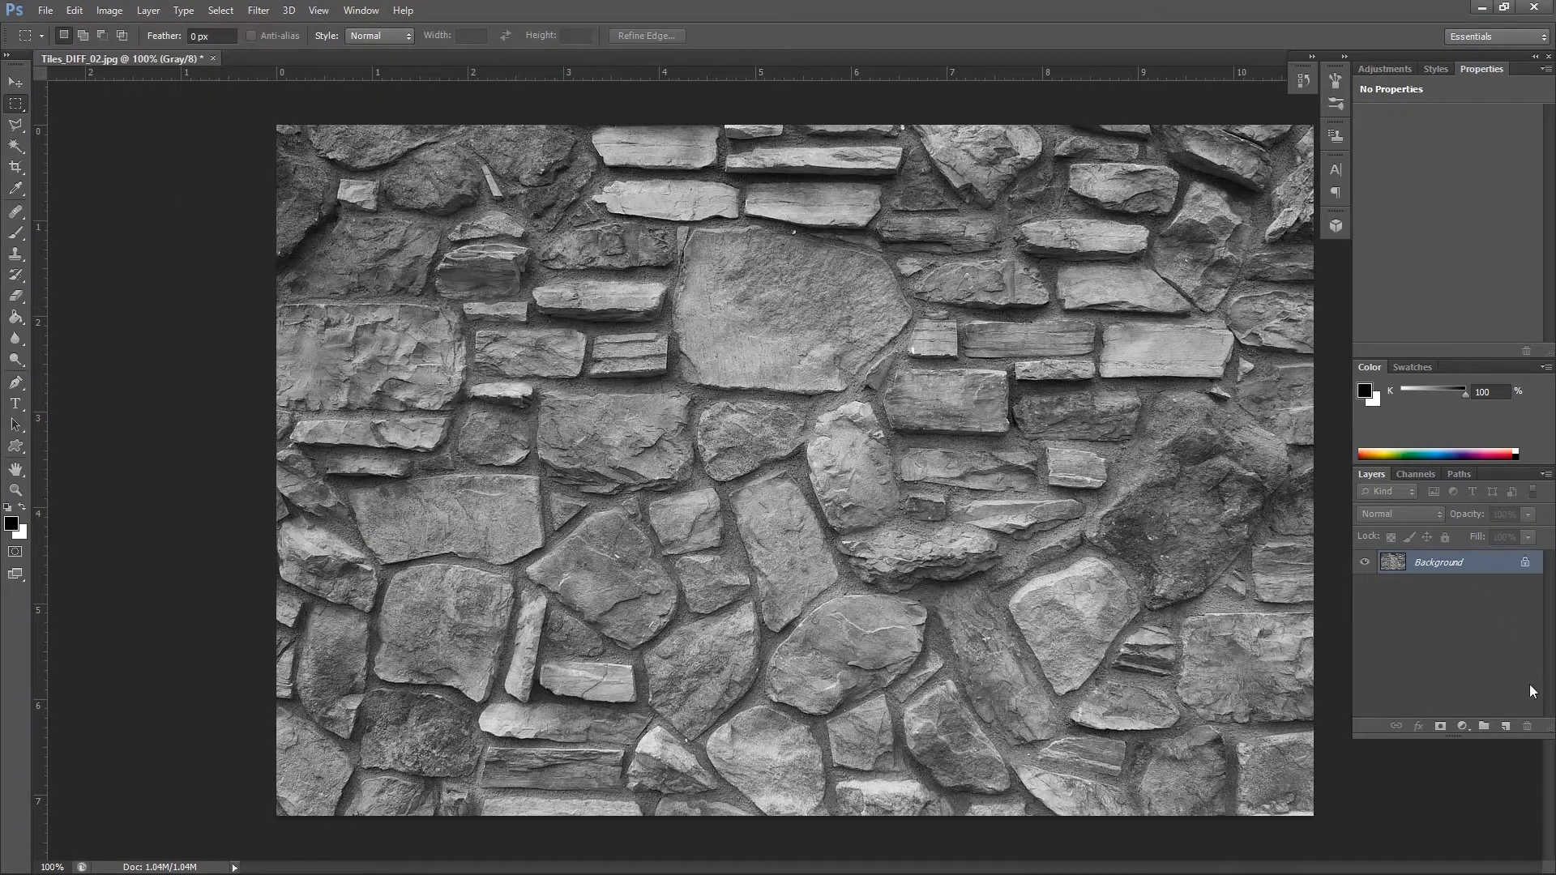
left_click(1464, 728)
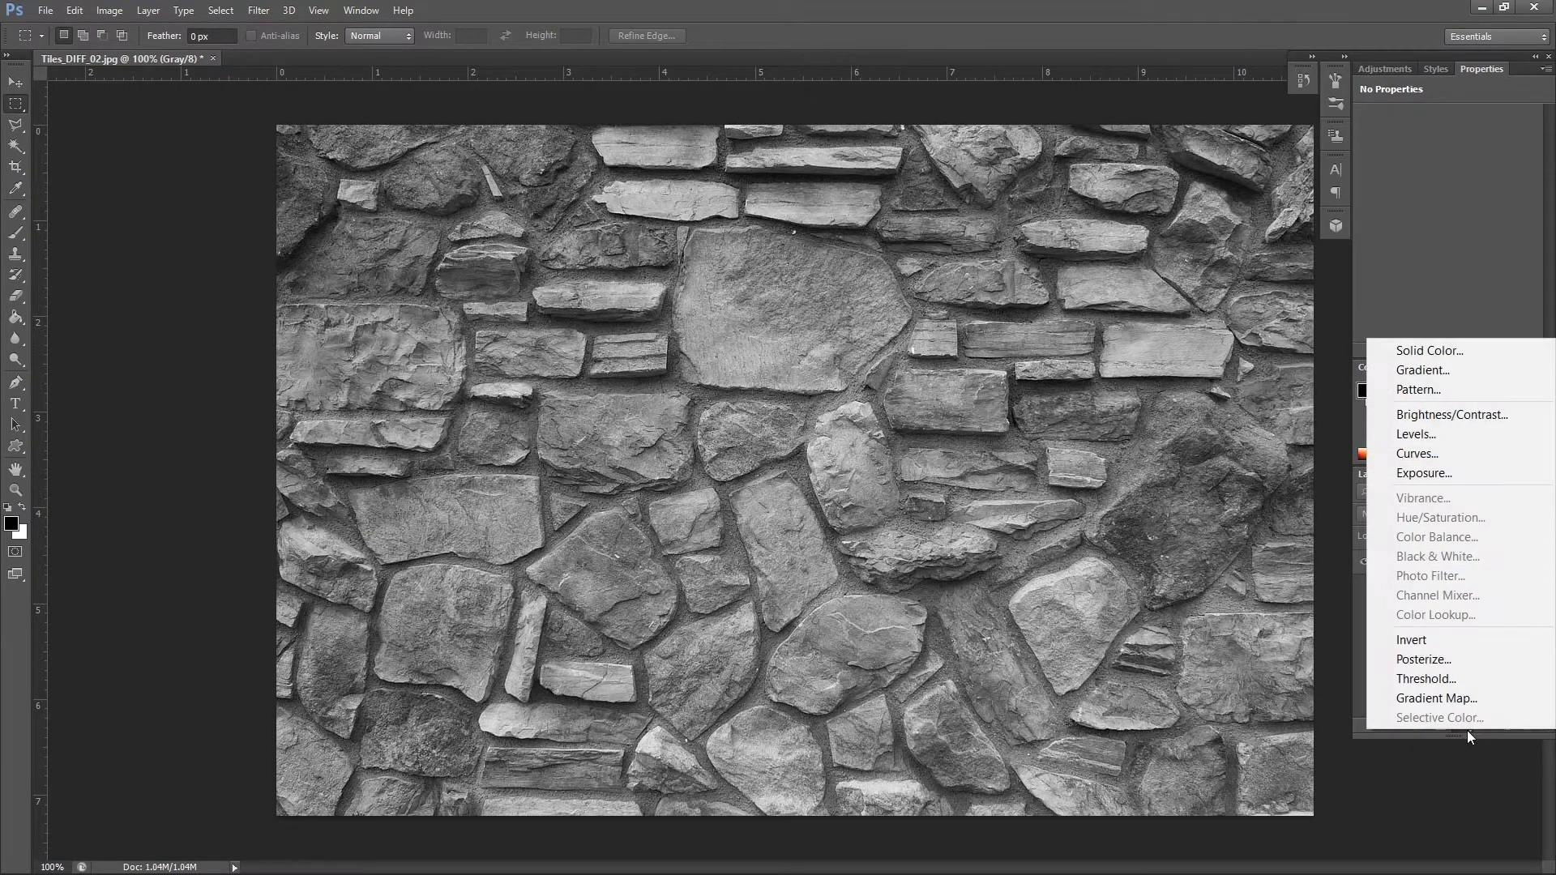
left_click(1447, 433)
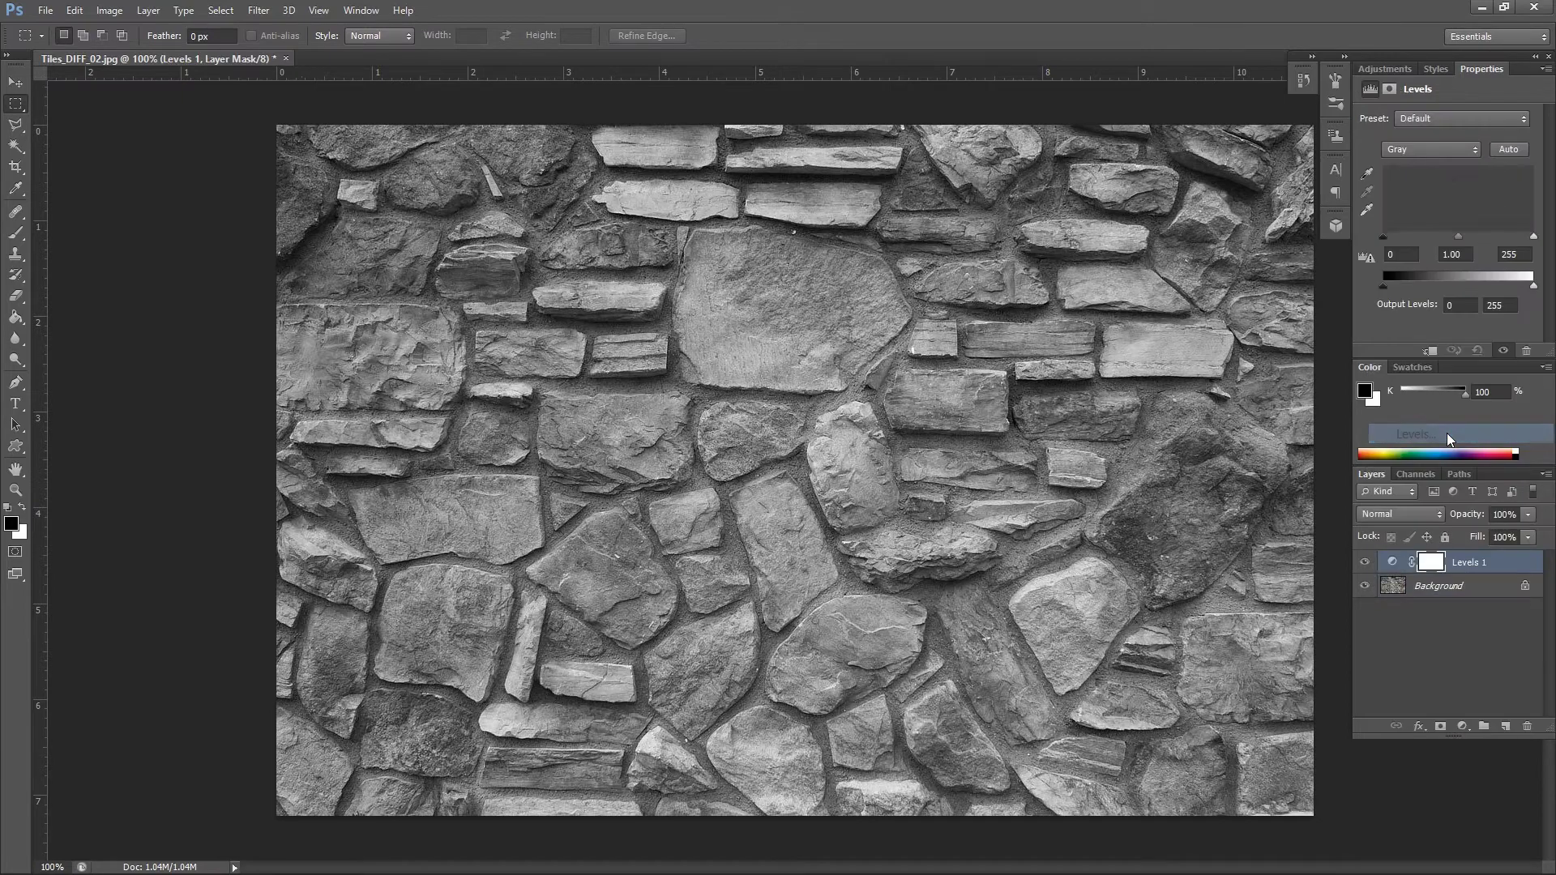
Drag the black and white input sliders inward and enter 47 for the black input
left_click_drag(1381, 239, 1418, 250)
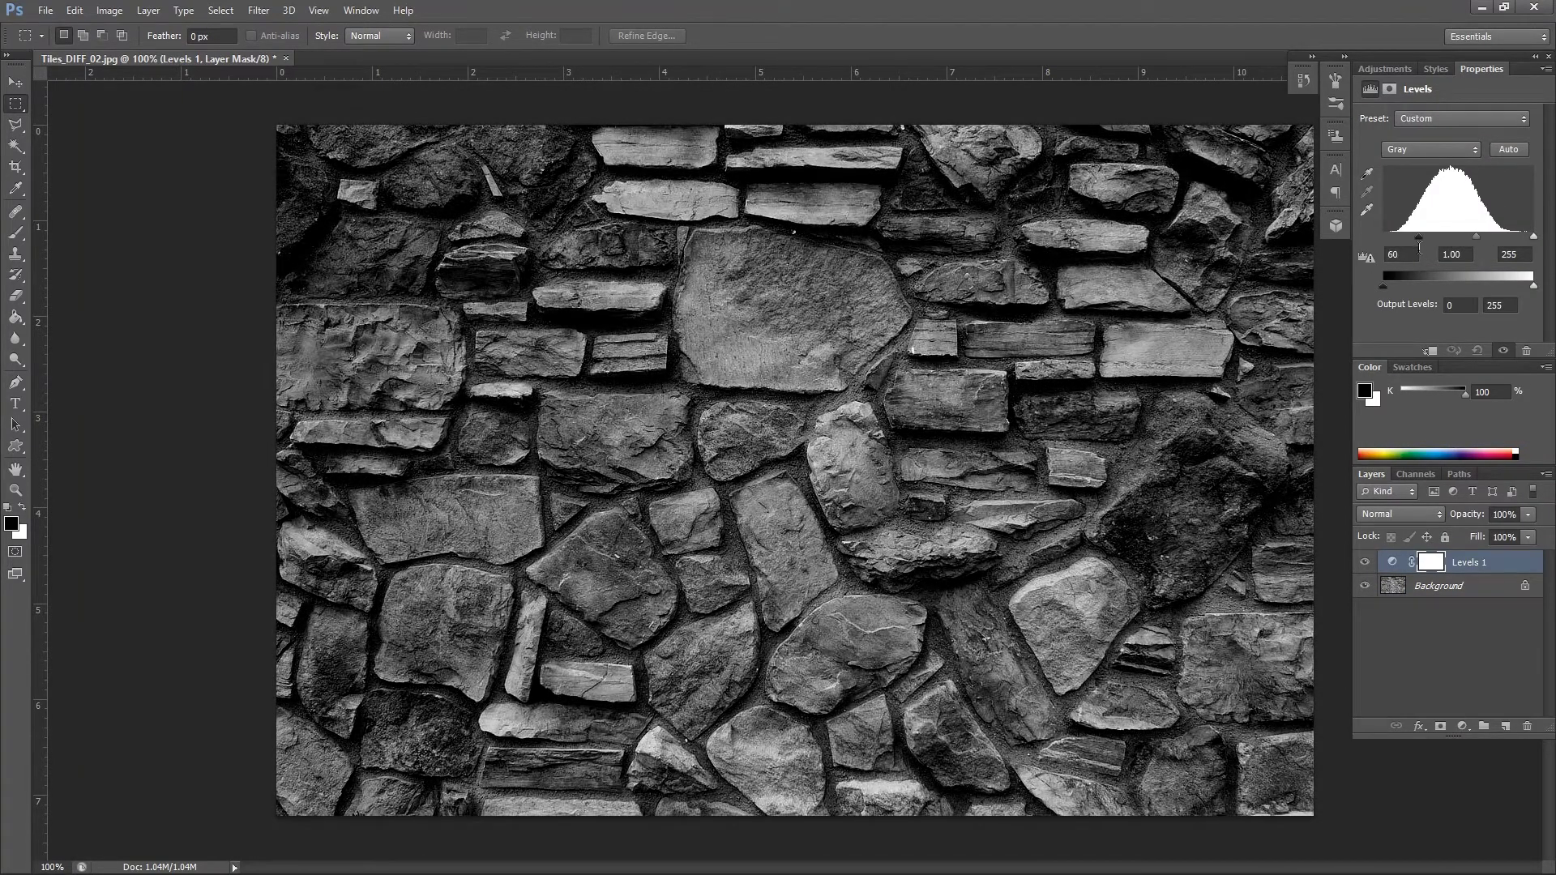
left_click_drag(1533, 238, 1493, 253)
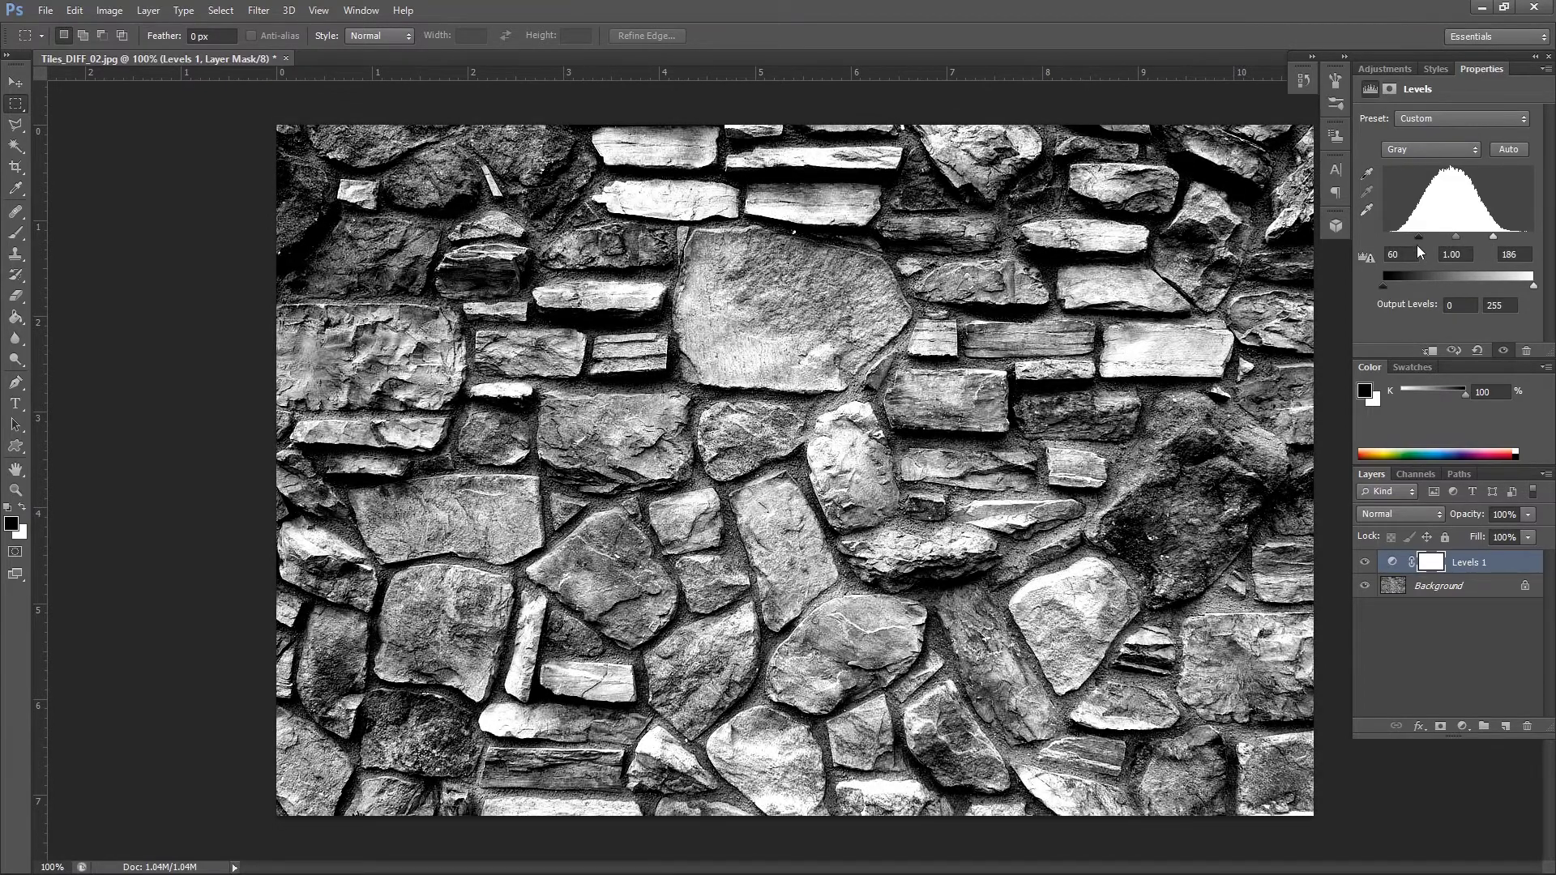
double_click(1408, 254)
type("40")
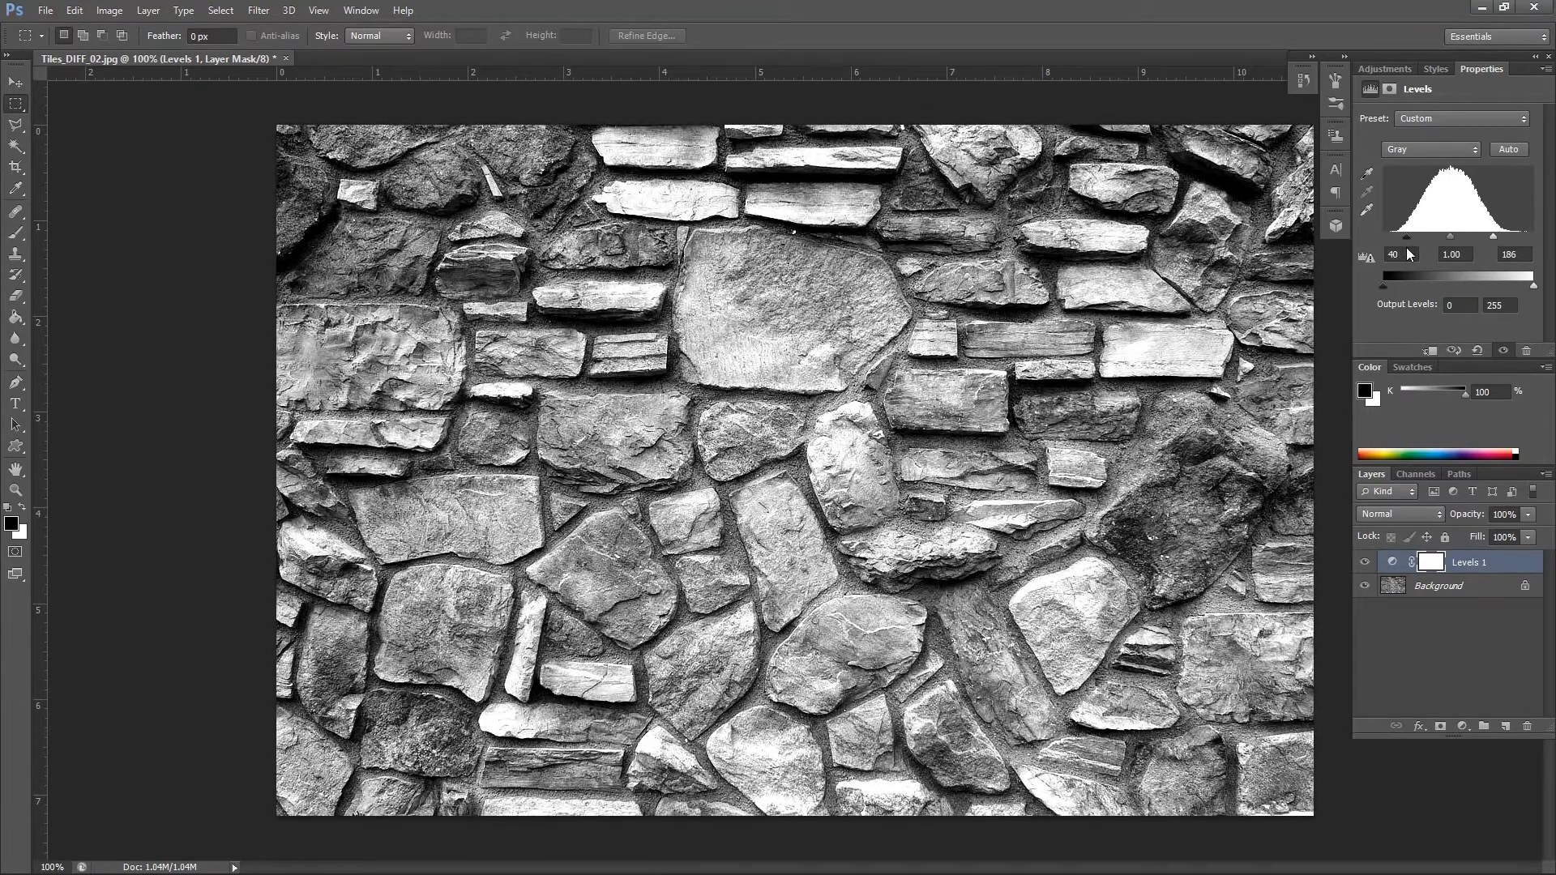
key("BackSpace")
type("7")
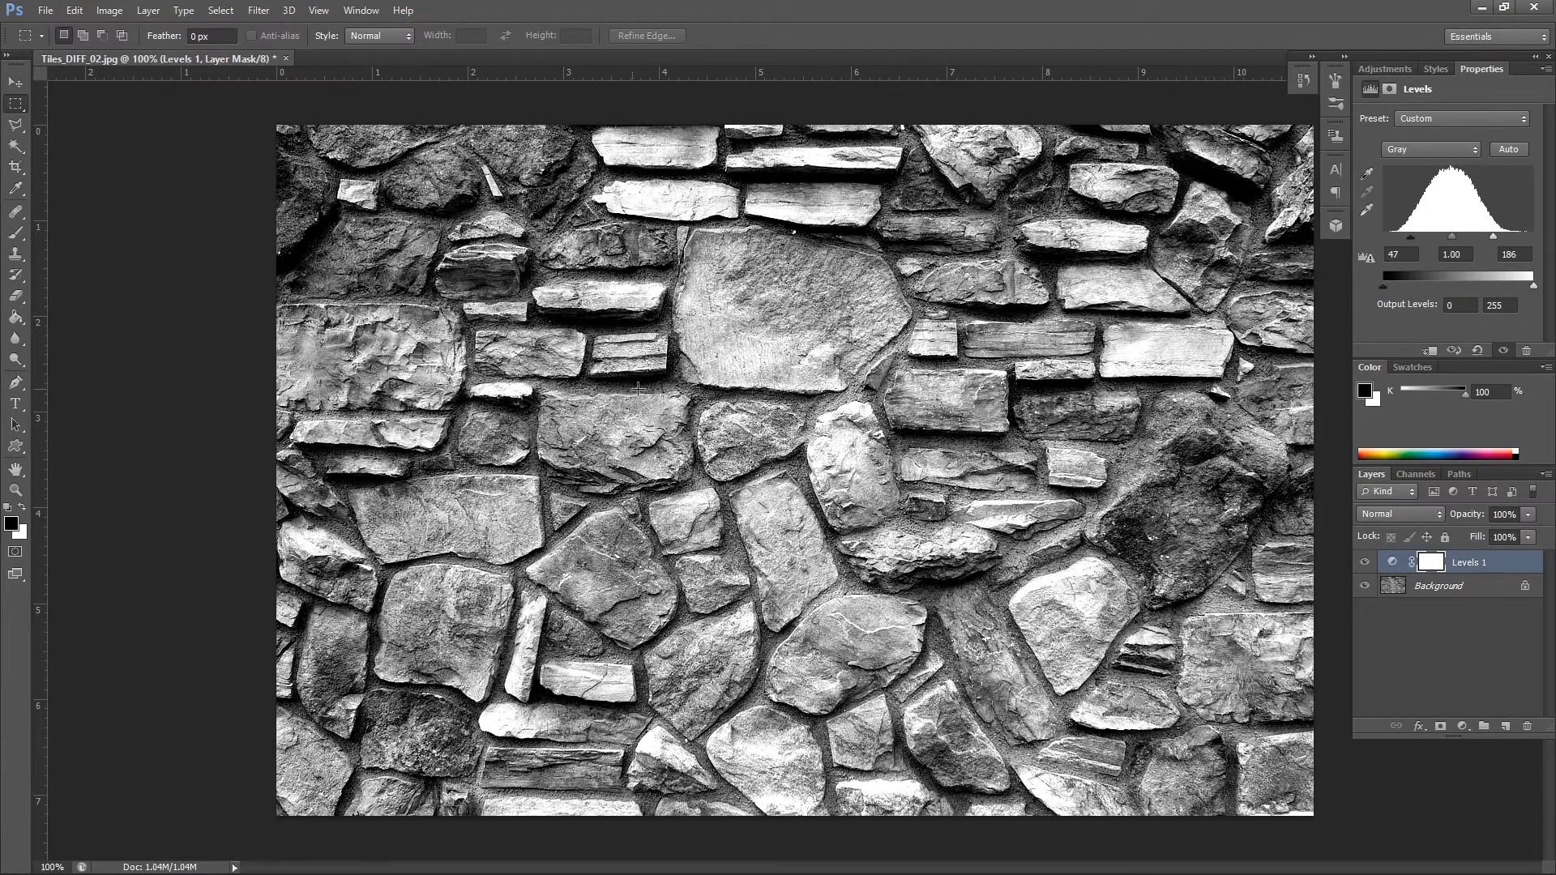
Set the Levels black input to 38 and white to 207, then select the Background layer
scroll(637, 389, "up", 4, "alt")
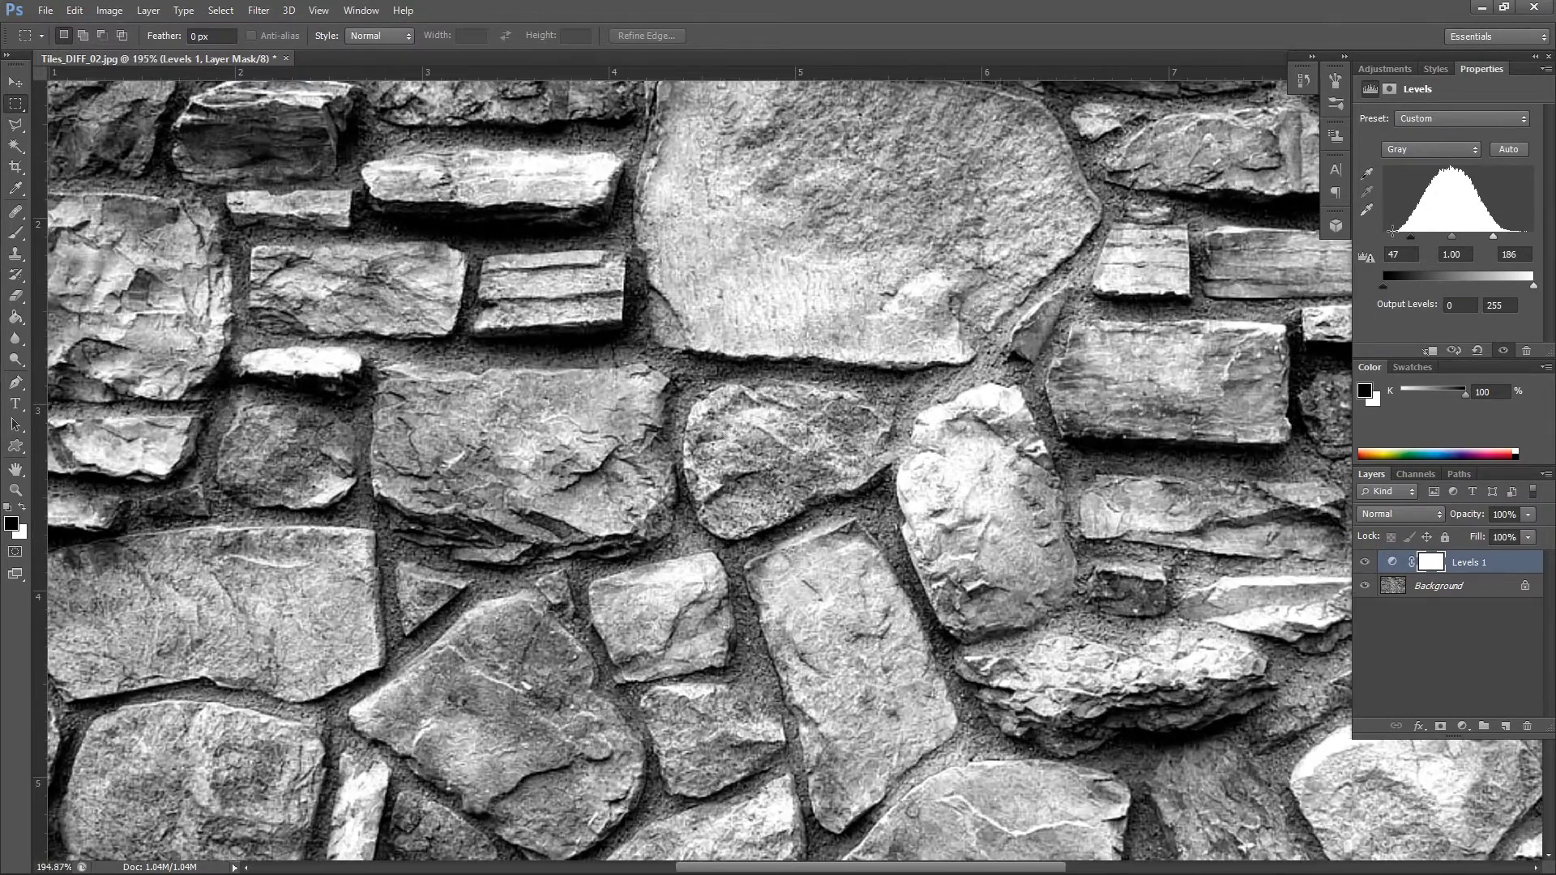
double_click(1400, 253)
type("40")
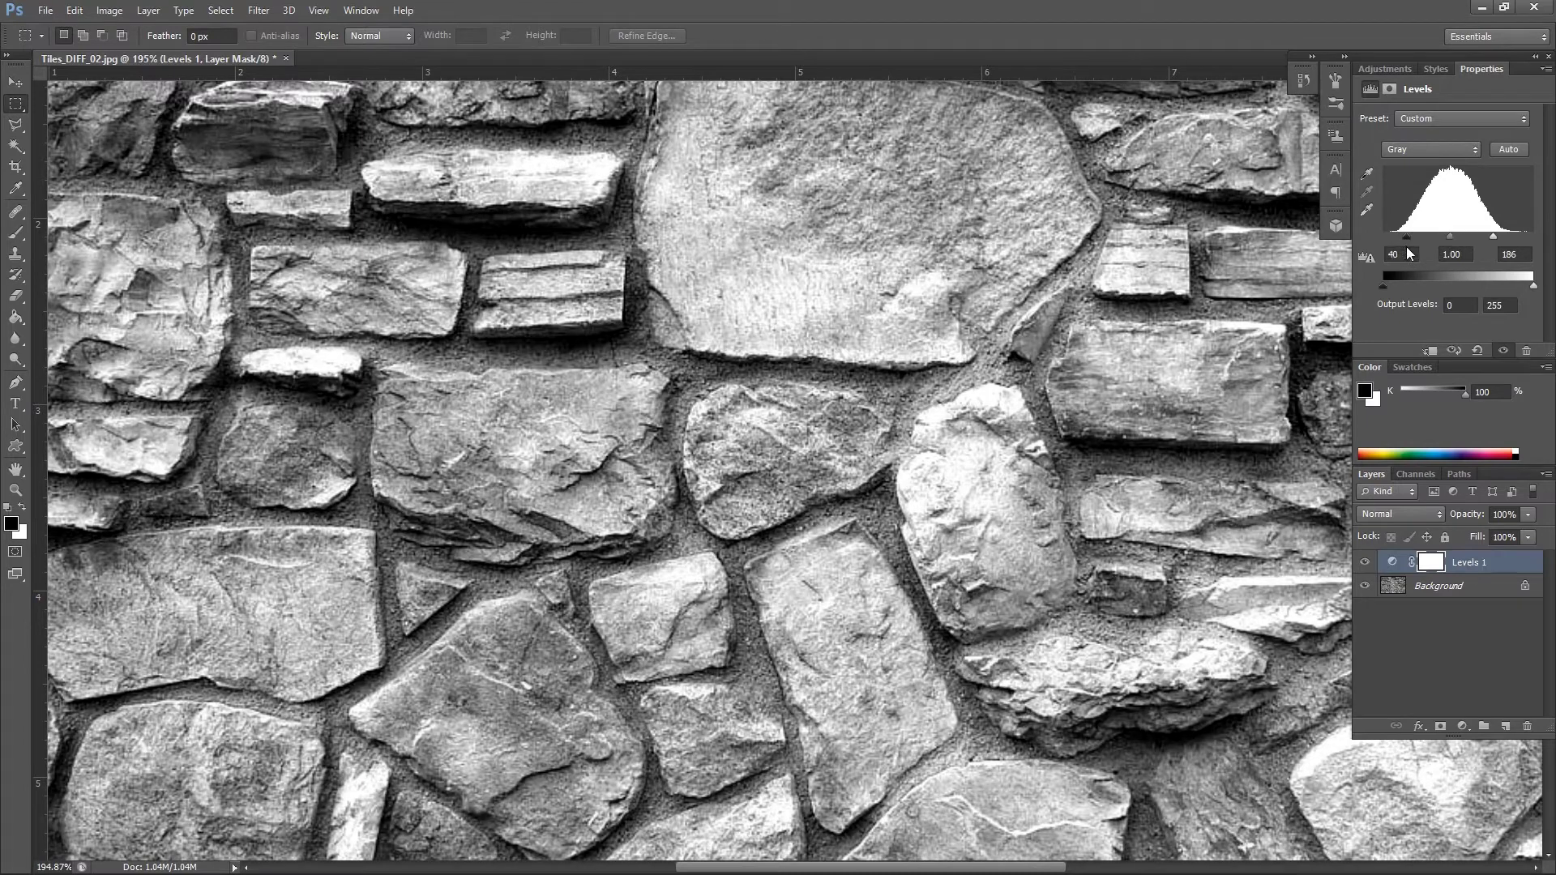
key("Down")
key("Down")
left_click_drag(1492, 236, 1448, 236)
key("ctrl+1")
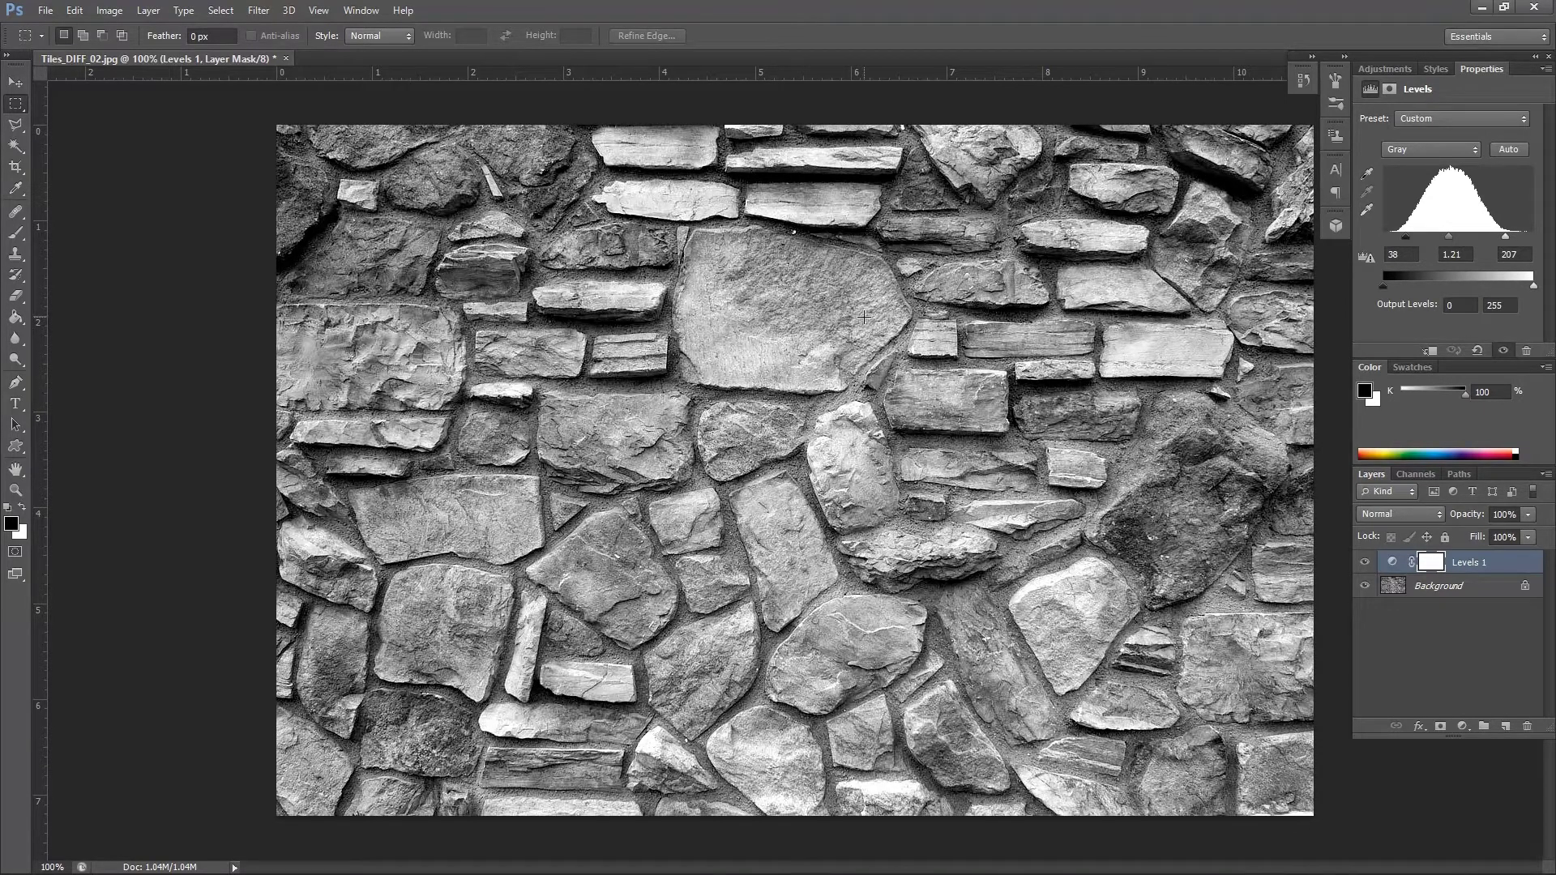
left_click(1478, 588)
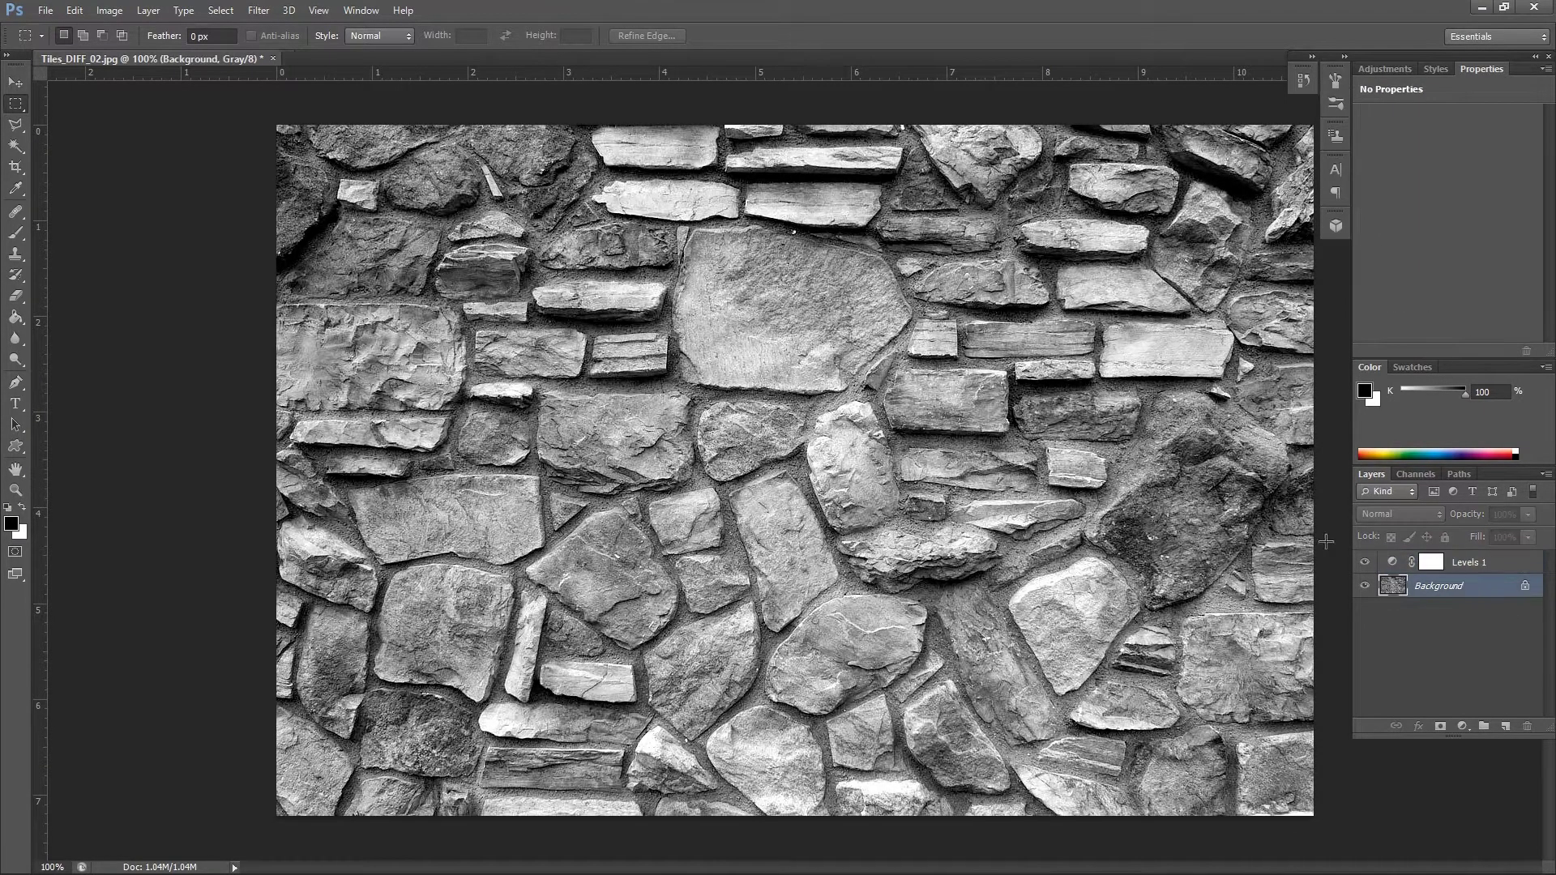
Apply a Gaussian Blur with a 7-pixel radius to the grayscale stone map
left_click(259, 11)
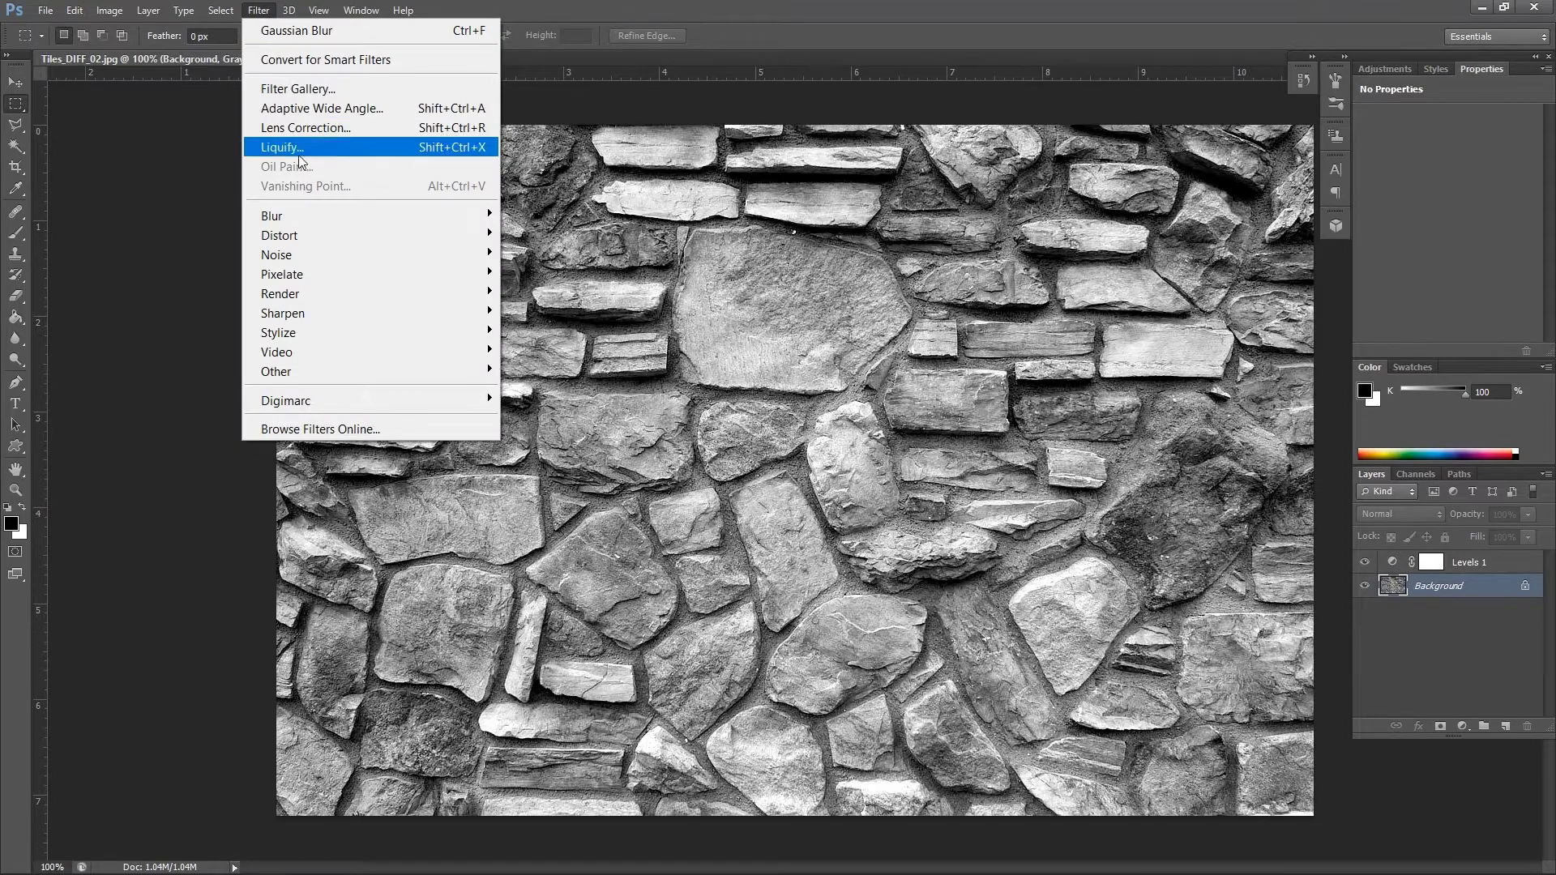
mouse_move(295, 214)
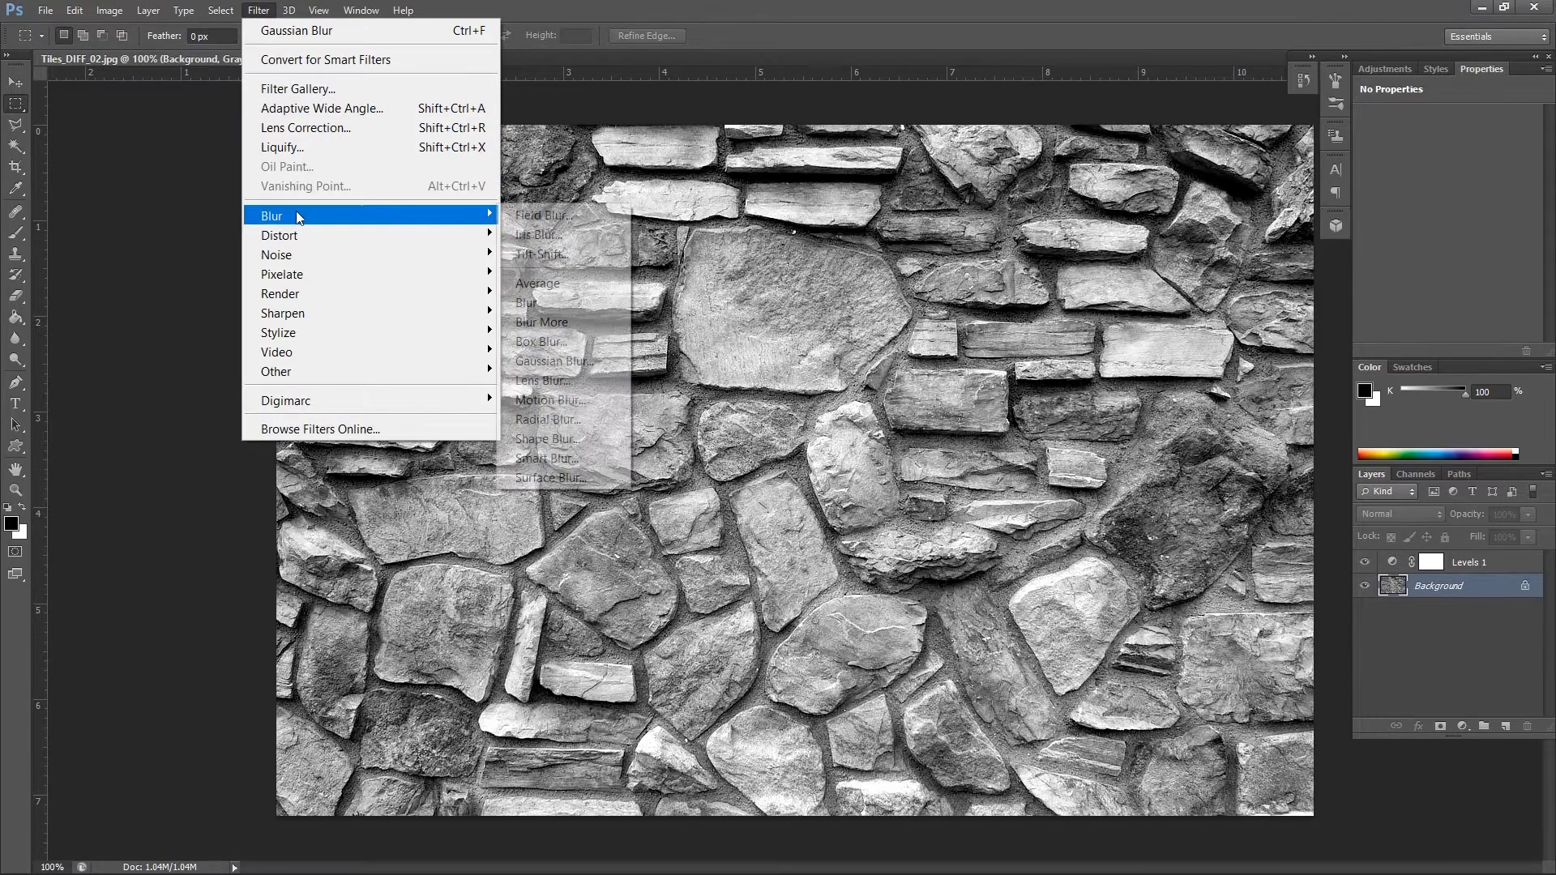
left_click(602, 362)
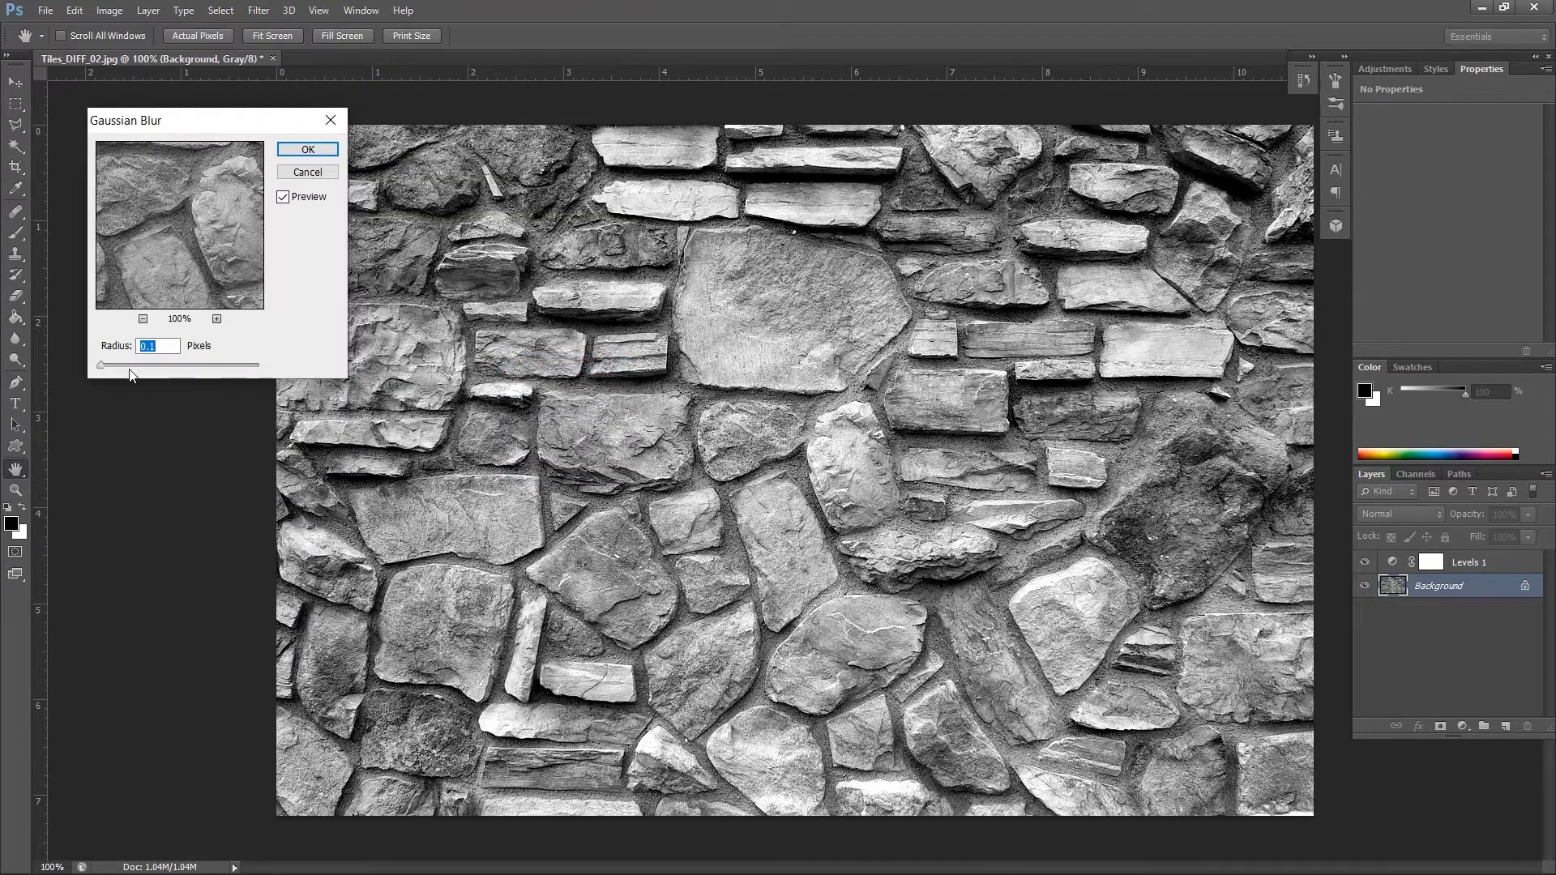
left_click_drag(100, 366, 134, 365)
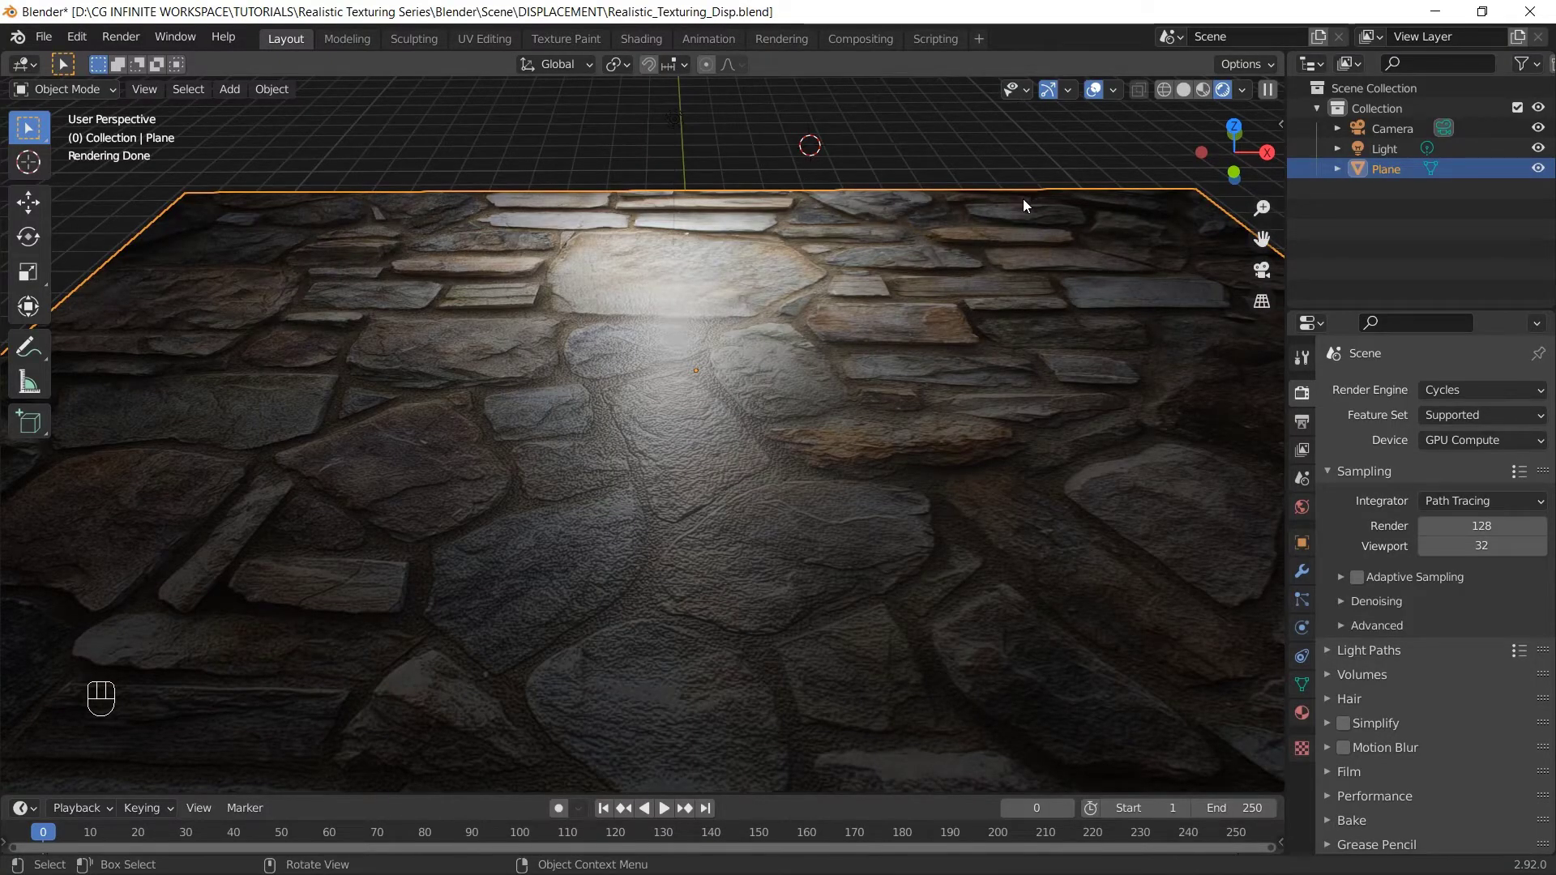
Zoom out to view the entire stone plane and put it in Edit Mode
mouse_move(930, 240)
middle_mouse_down("ctrl")
mouse_move(982, 246)
mouse_move(972, 339)
mouse_move(979, 237)
middle_mouse_up("ctrl")
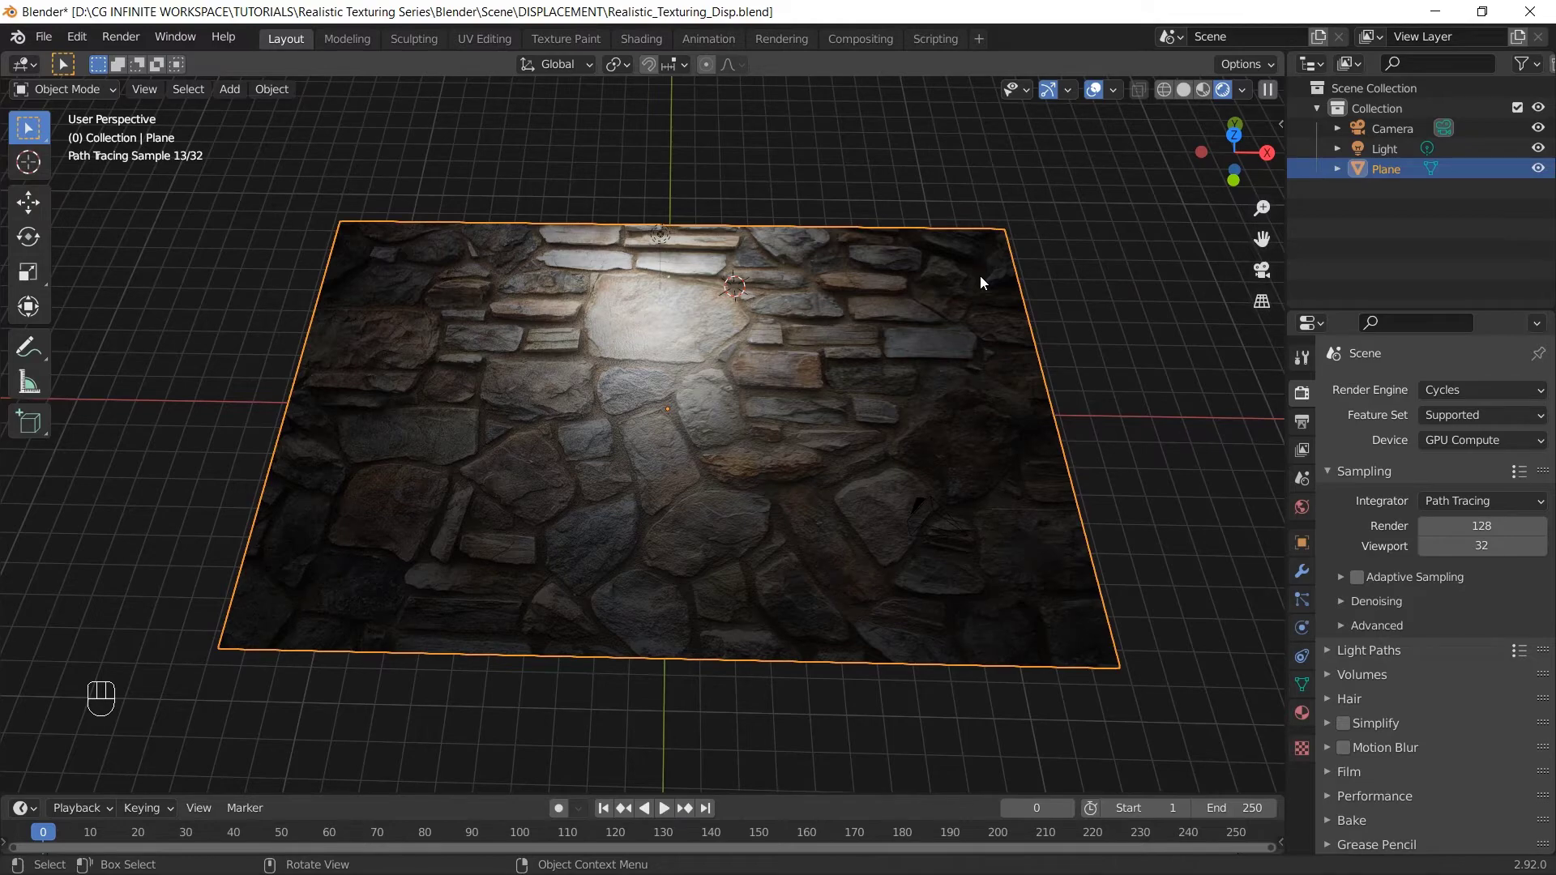
middle_click_drag(980, 276, 955, 143, "ctrl")
key("Tab")
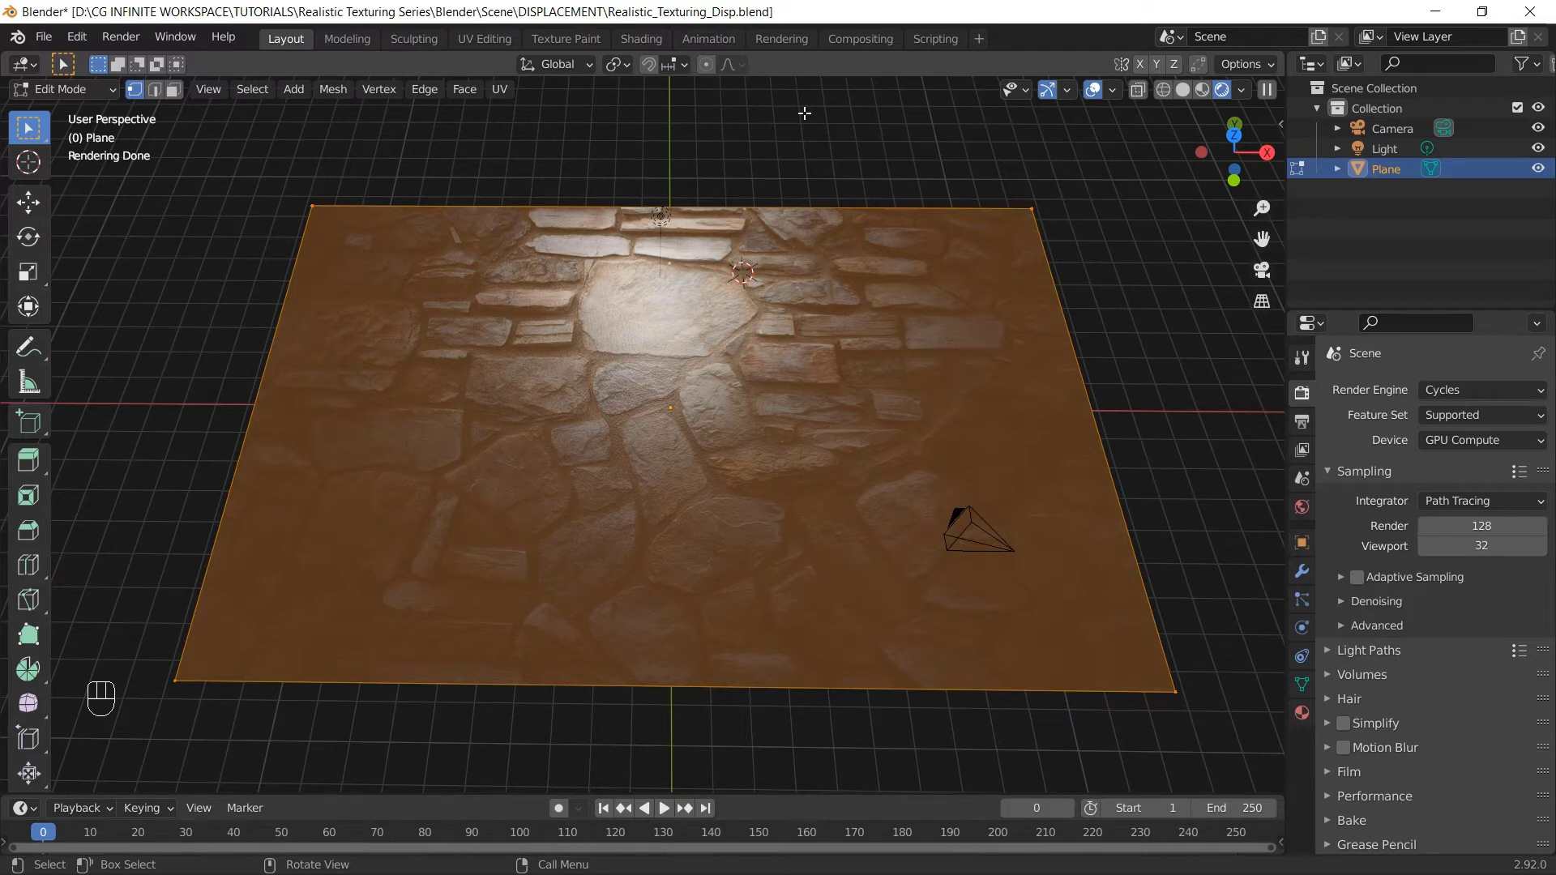
Subdivide the plane's mesh with Number of Cuts set to 100
right_click(804, 114)
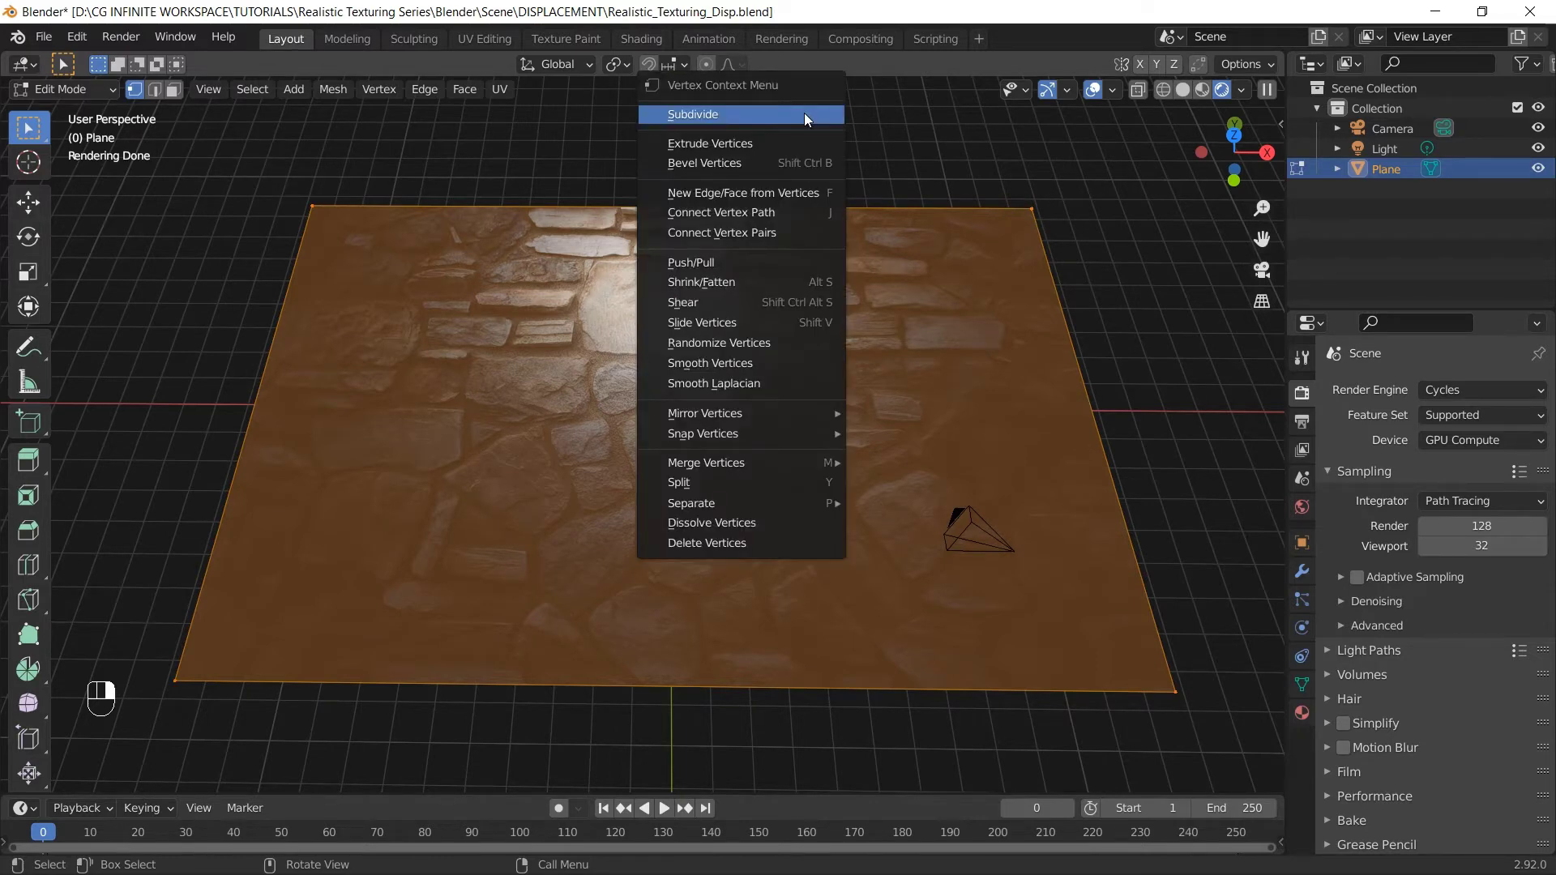
left_click(804, 114)
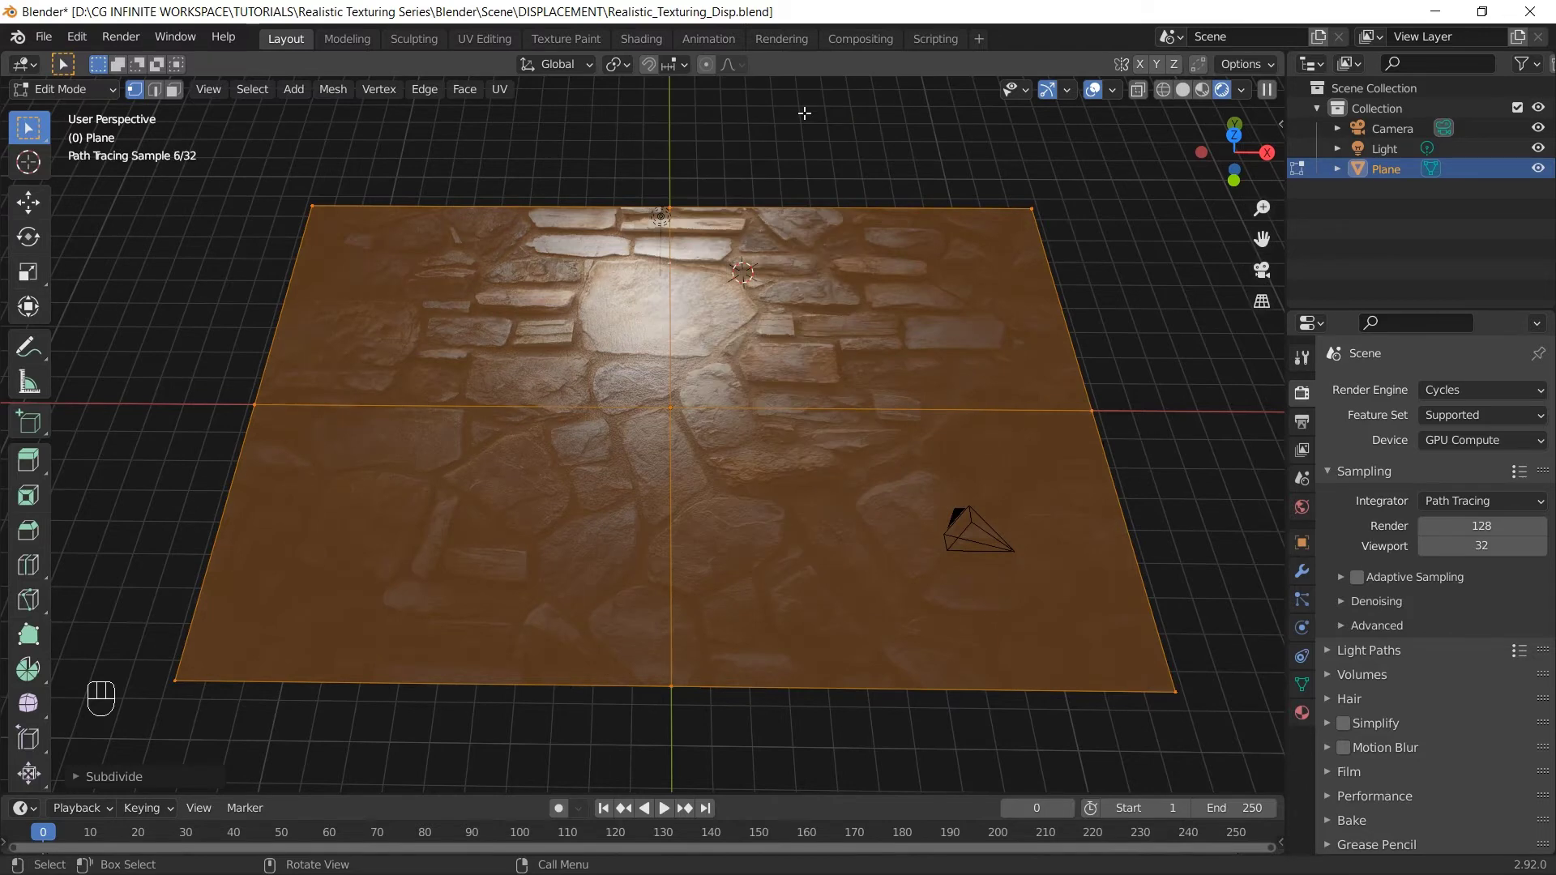
left_click(122, 777)
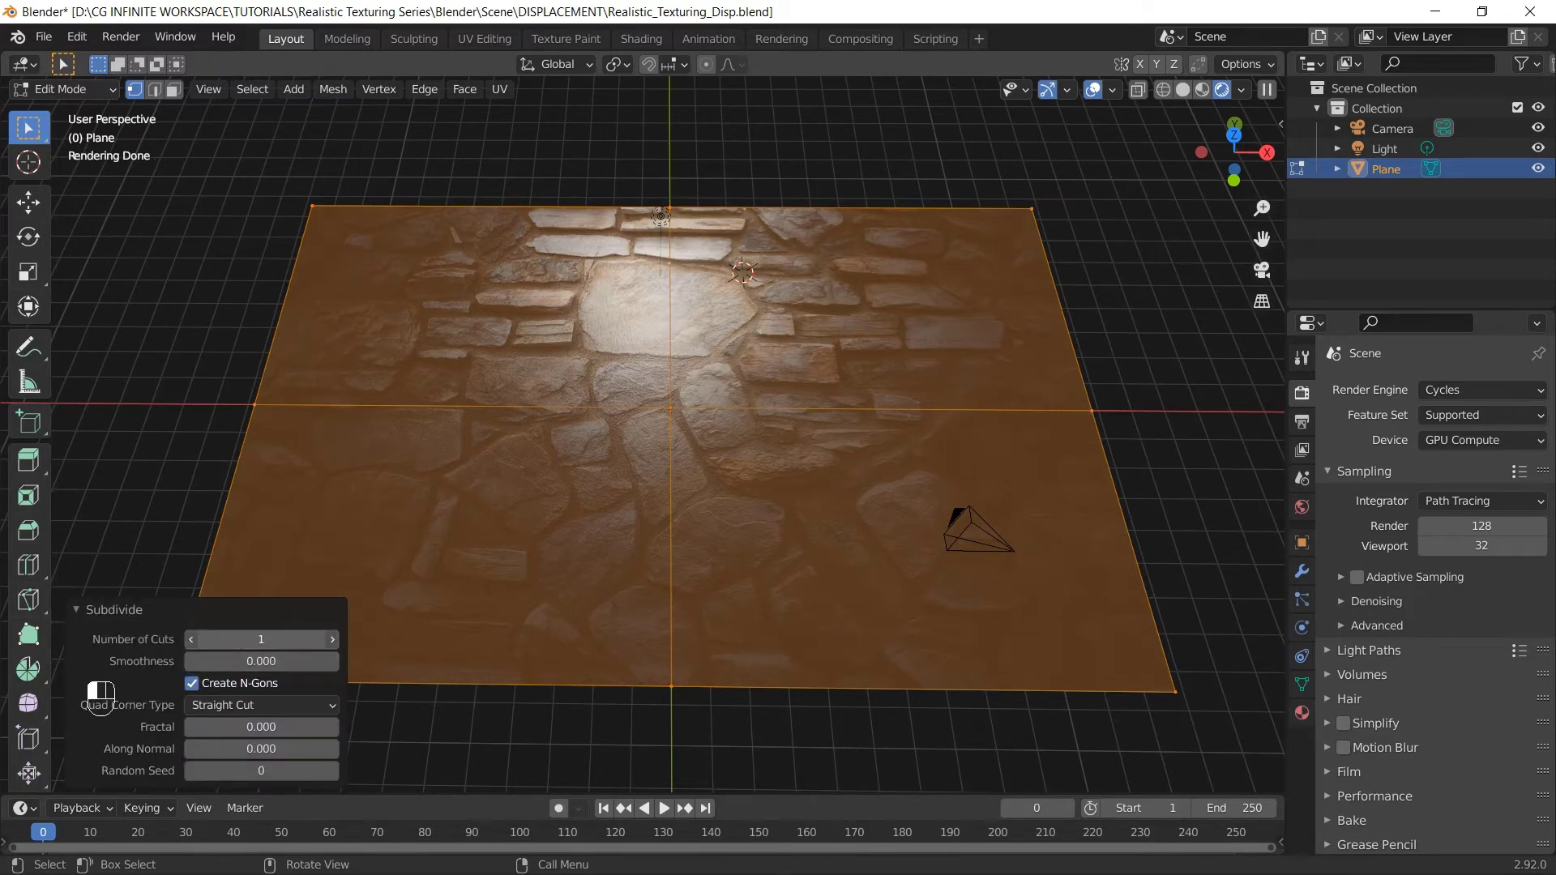
left_click_drag(203, 644, 231, 644)
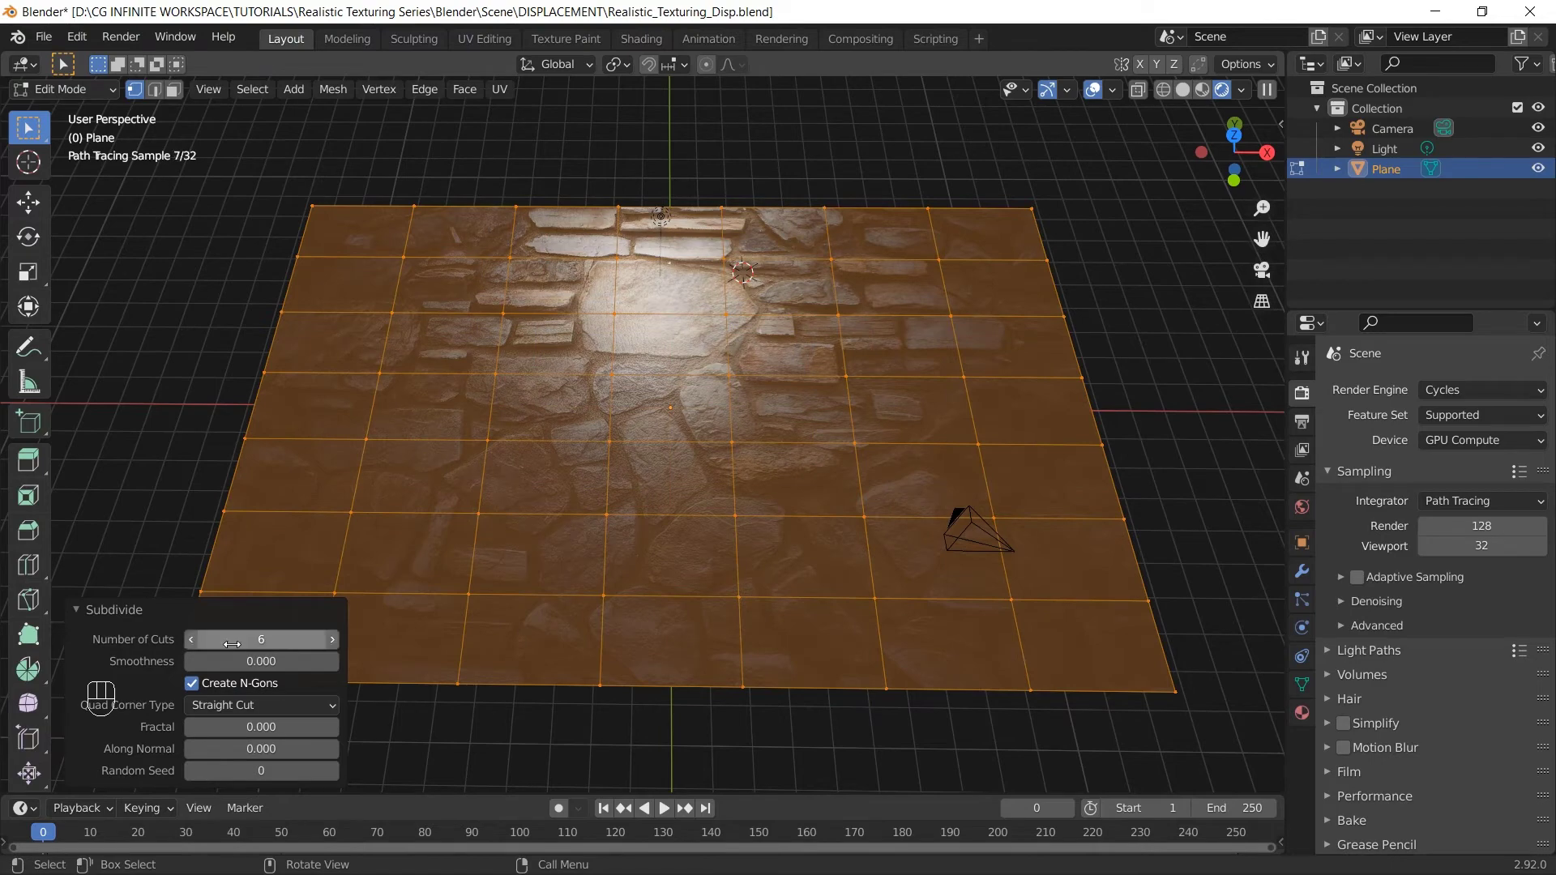
left_click(230, 643)
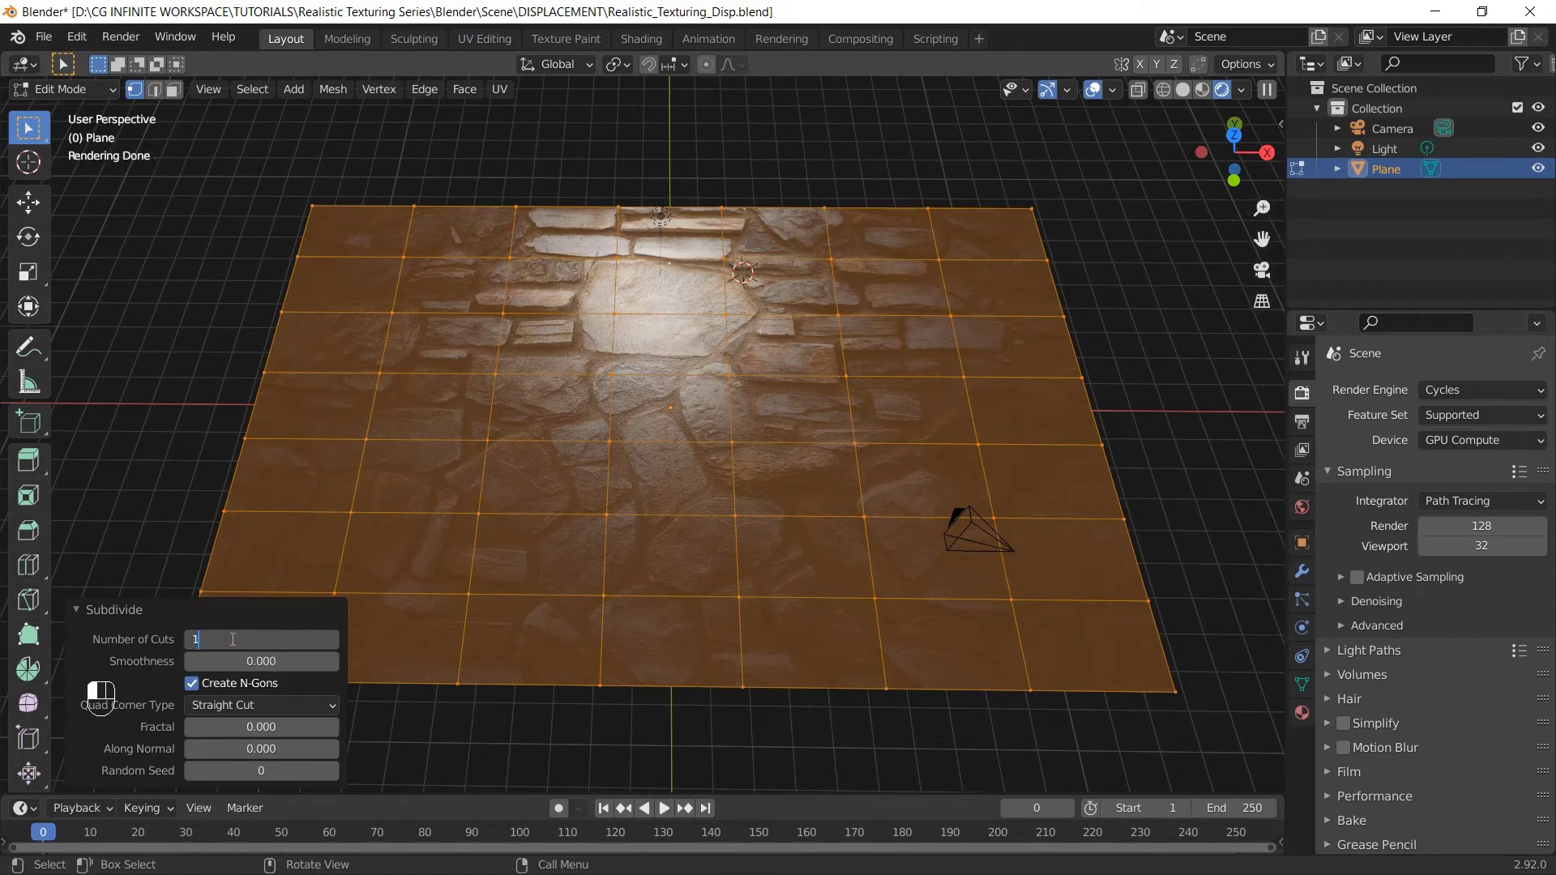
key("Return")
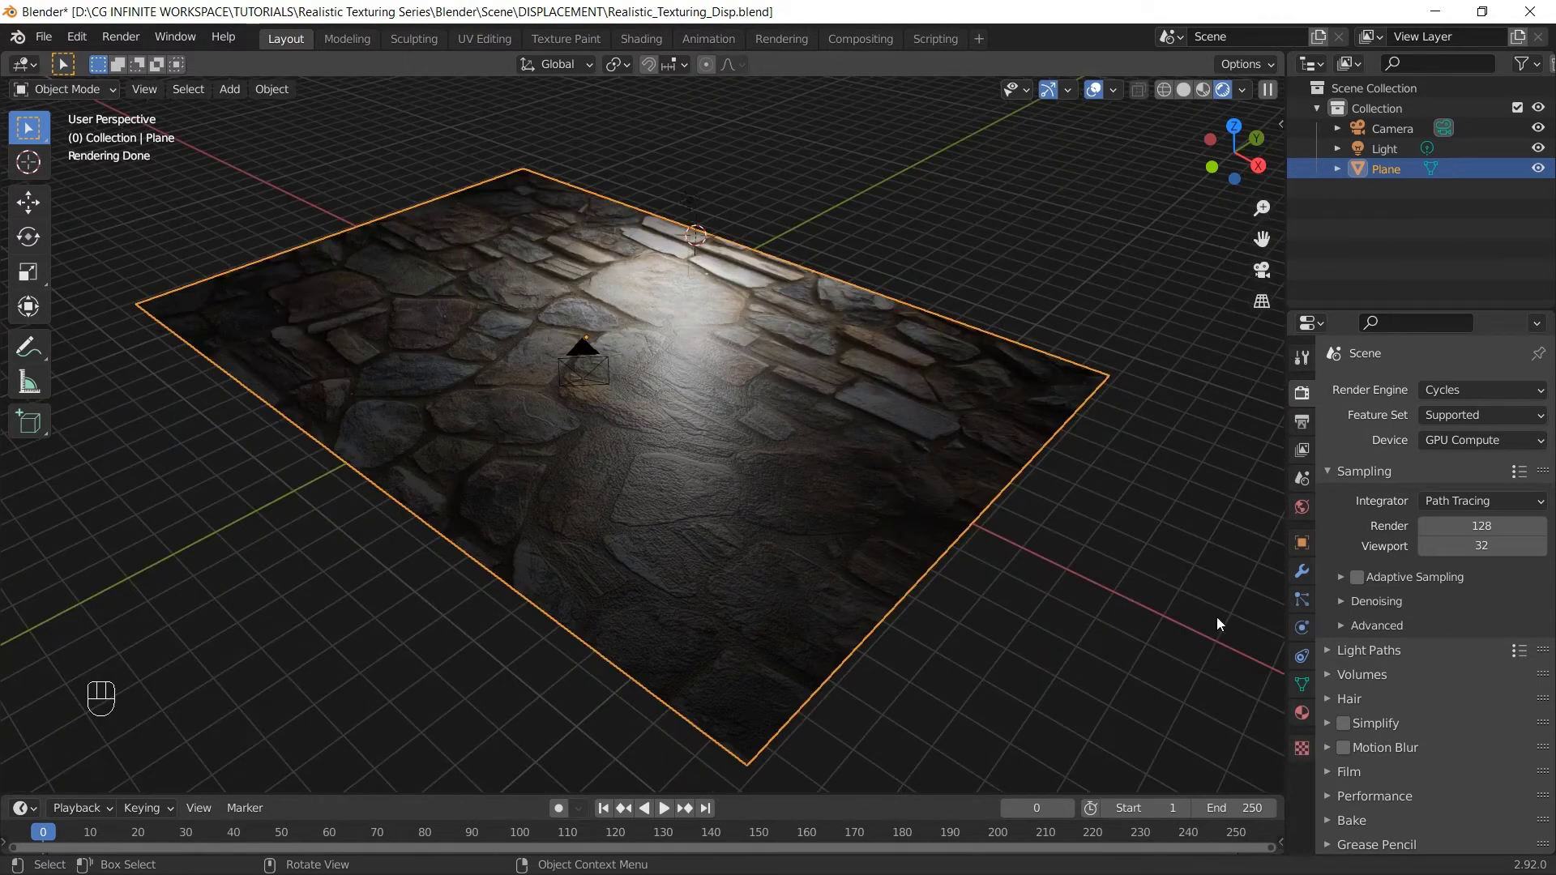
Add a Displace modifier to the plane
left_click(1310, 569)
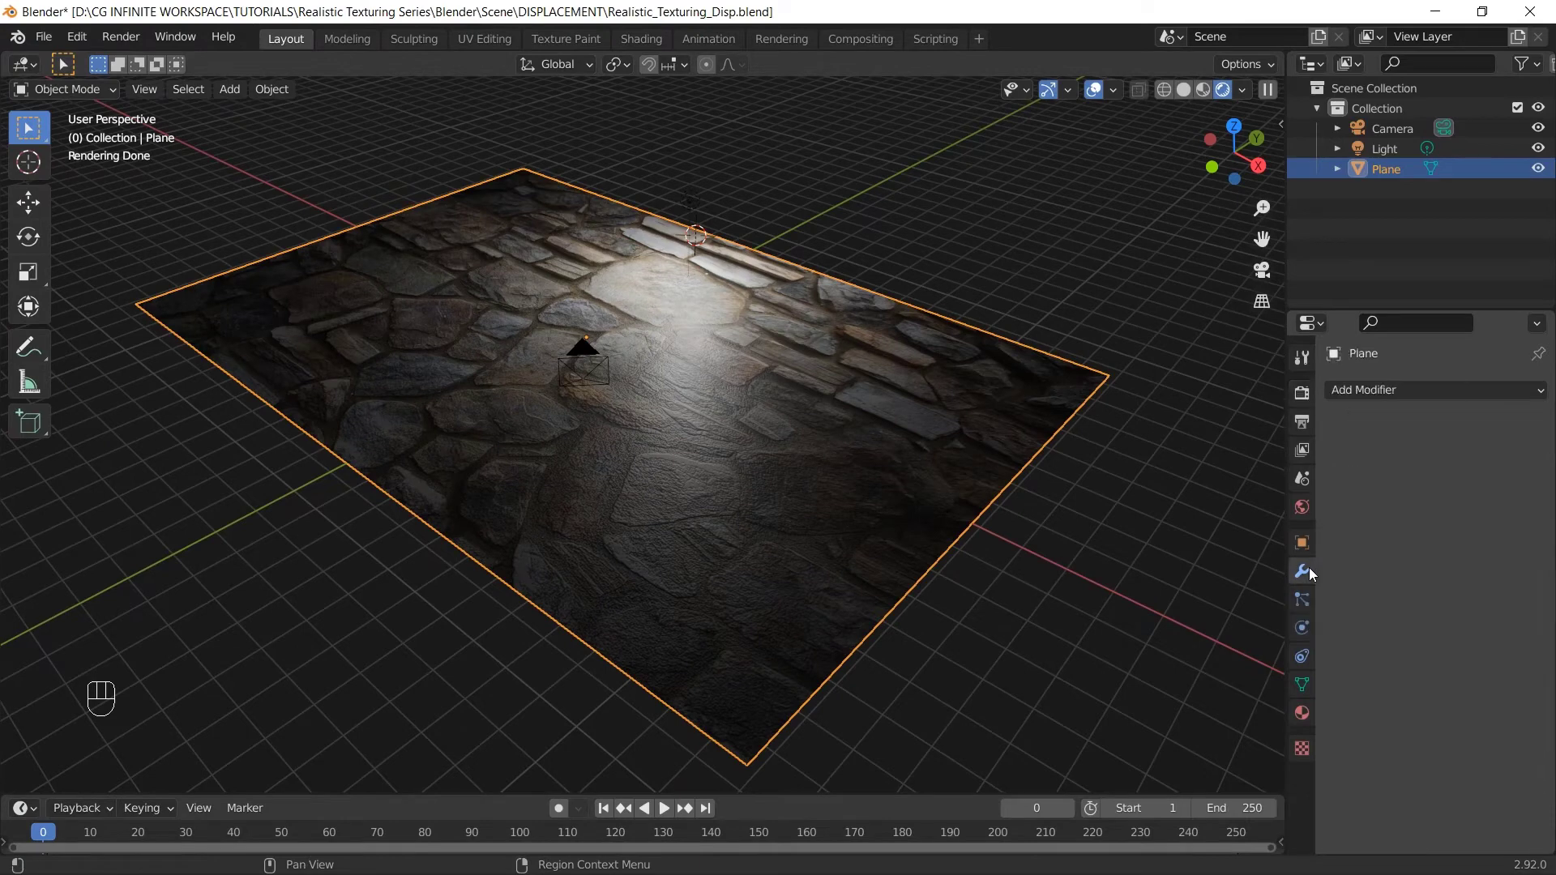
left_click(1511, 391)
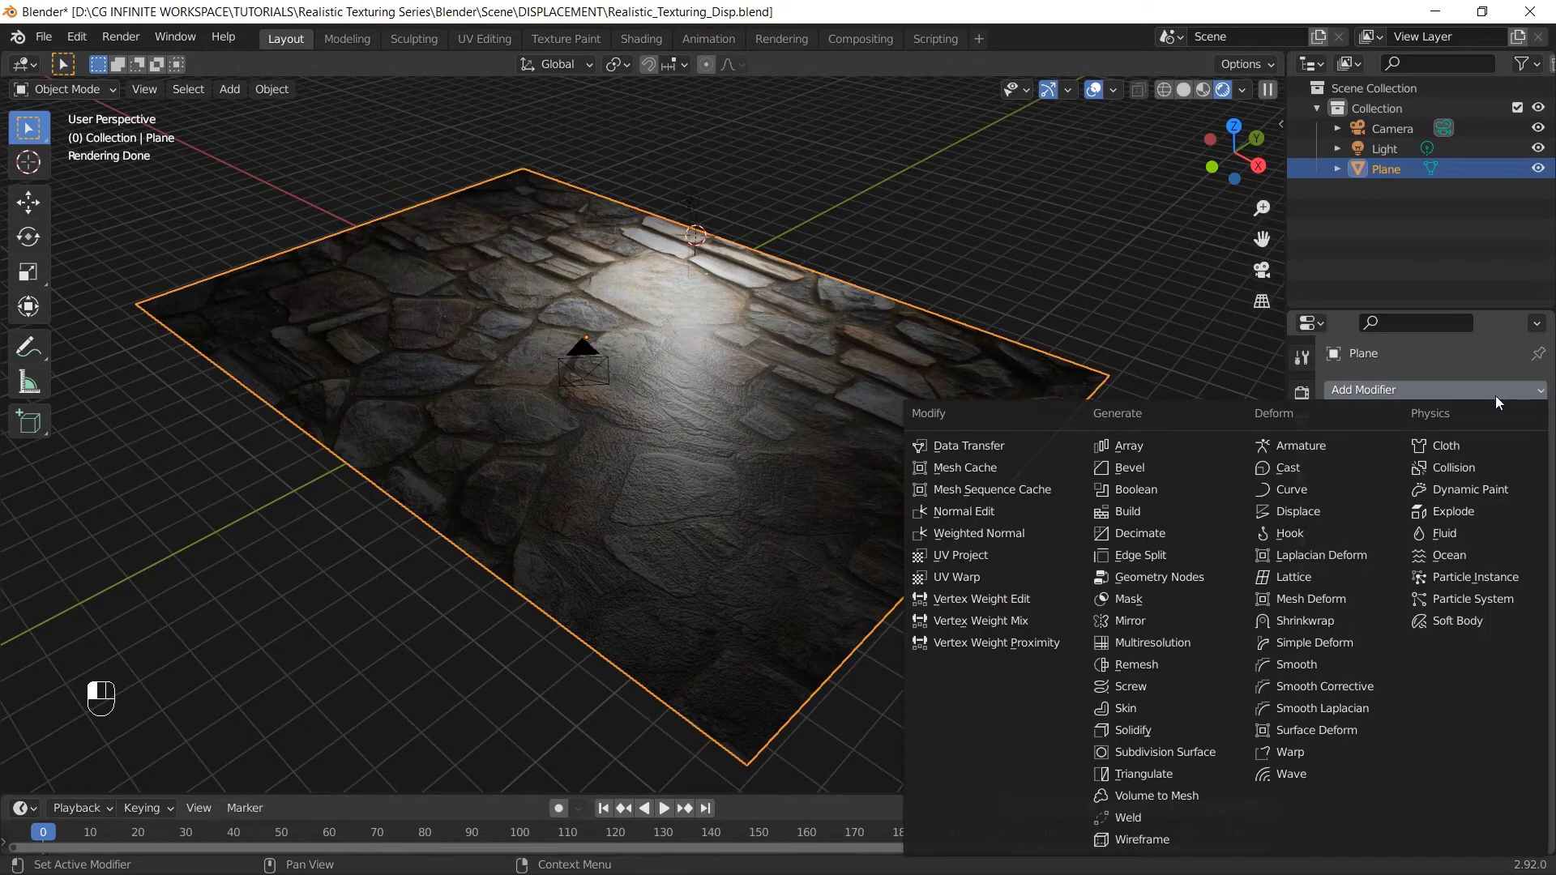
left_click(1370, 509)
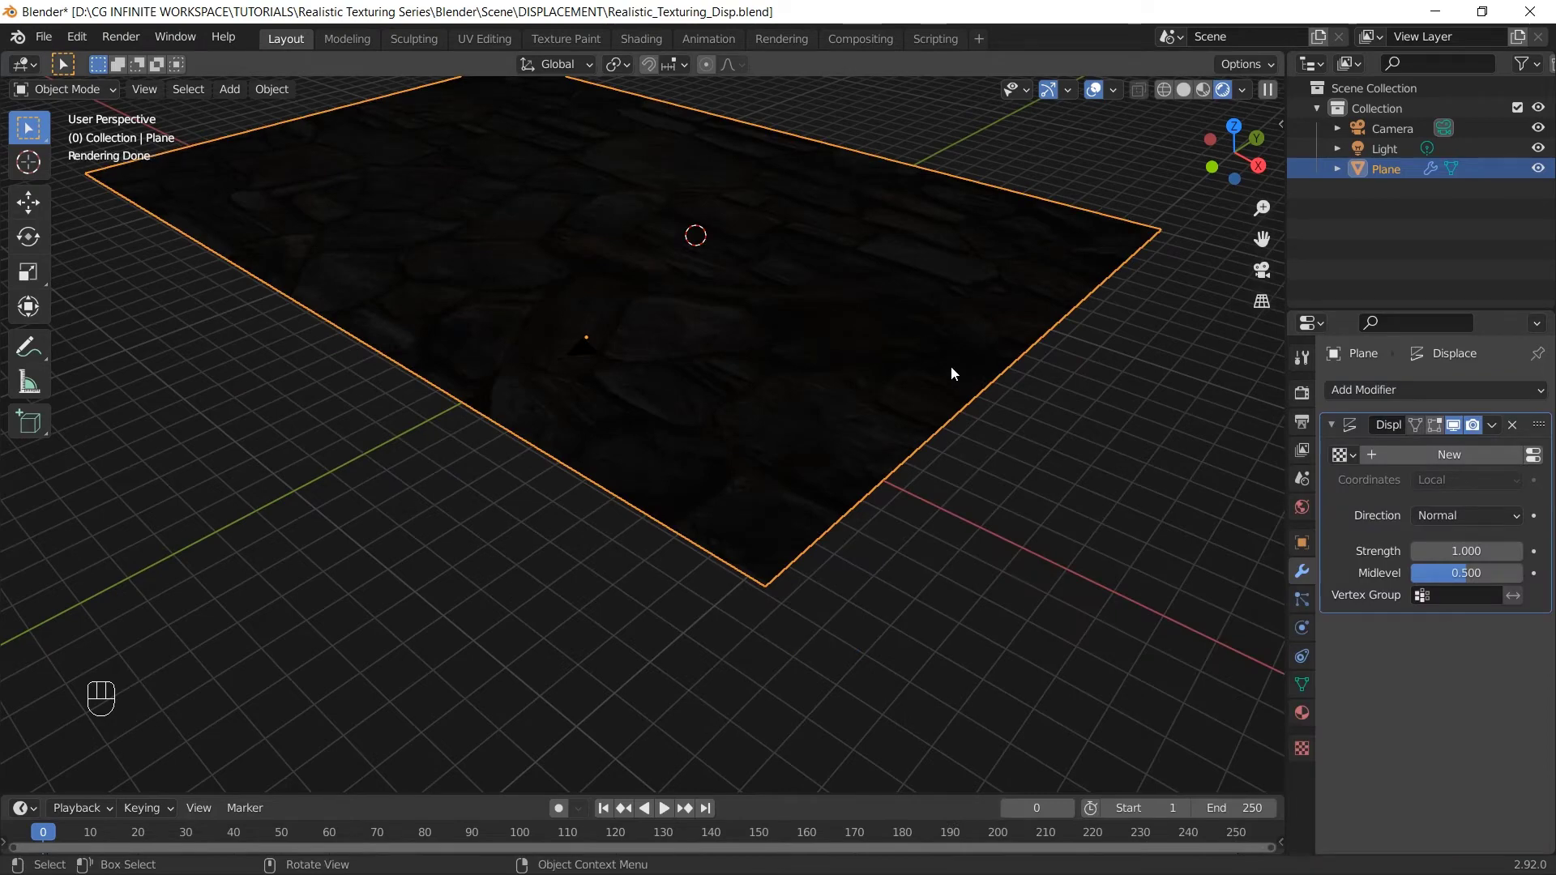
middle_click_drag(952, 372, 875, 486)
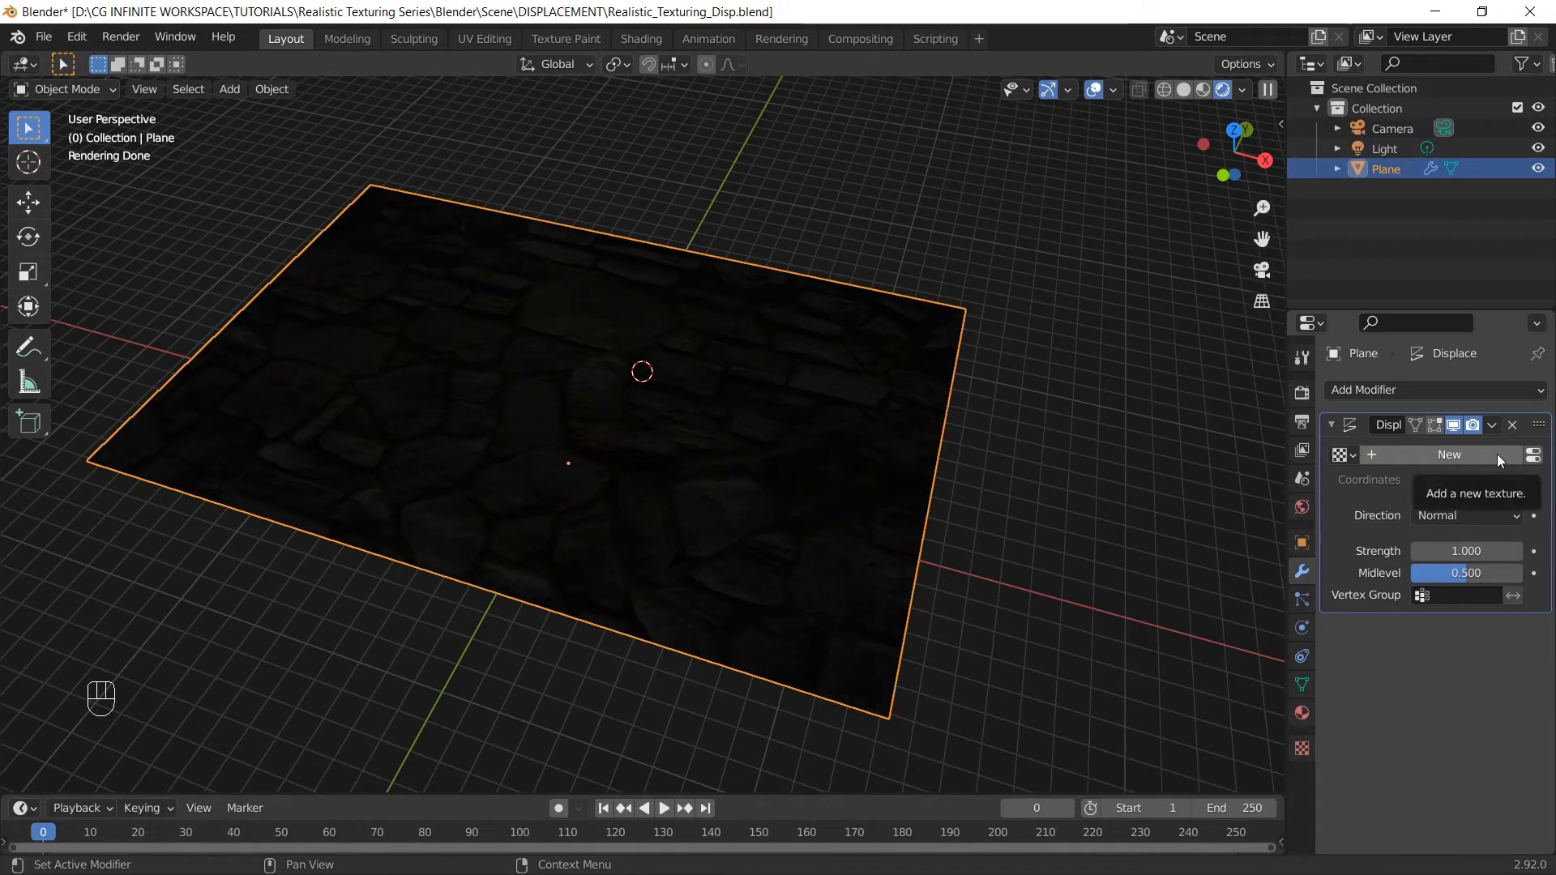
Create a new texture for the Displace modifier and browse for its image file
left_click(1496, 453)
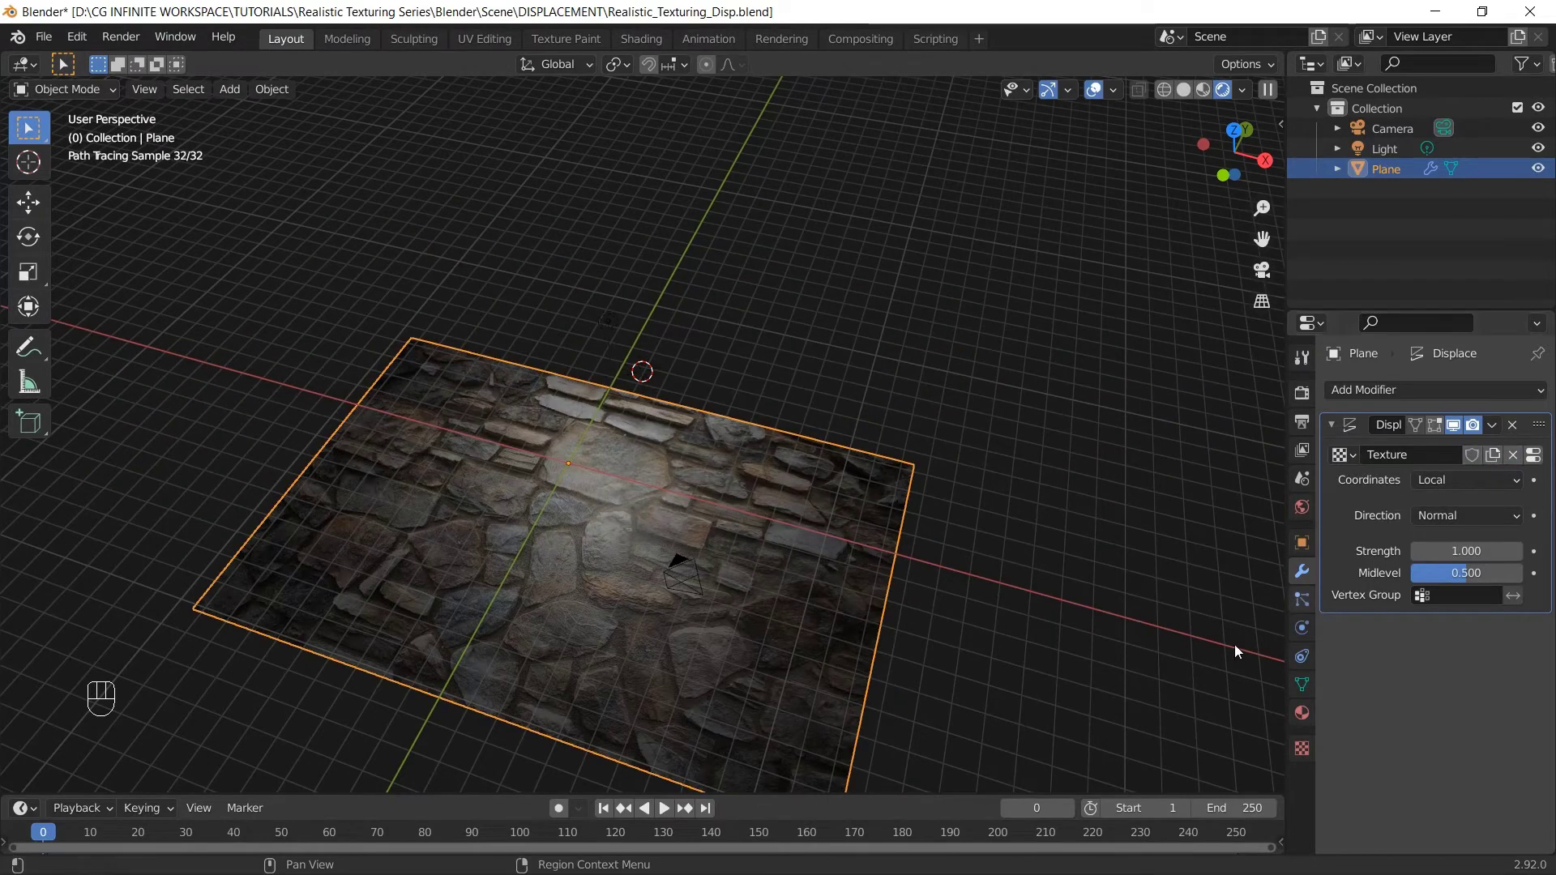
left_click(1303, 748)
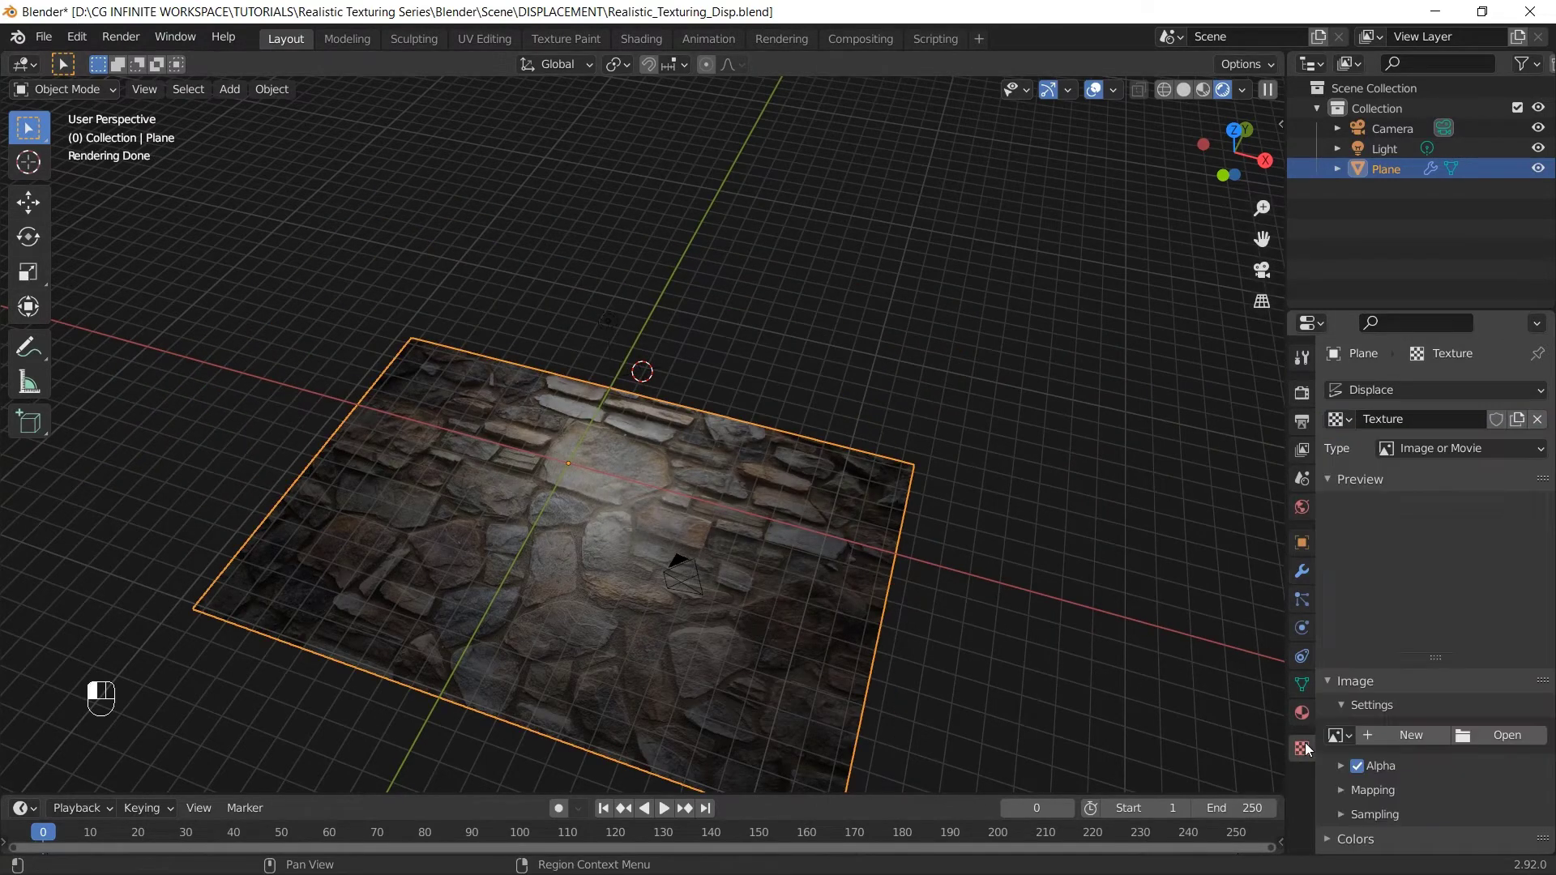
left_click(1525, 742)
Load Tiles_DISP_04.jpg as the displacement image and start reducing its Strength
left_click(625, 324)
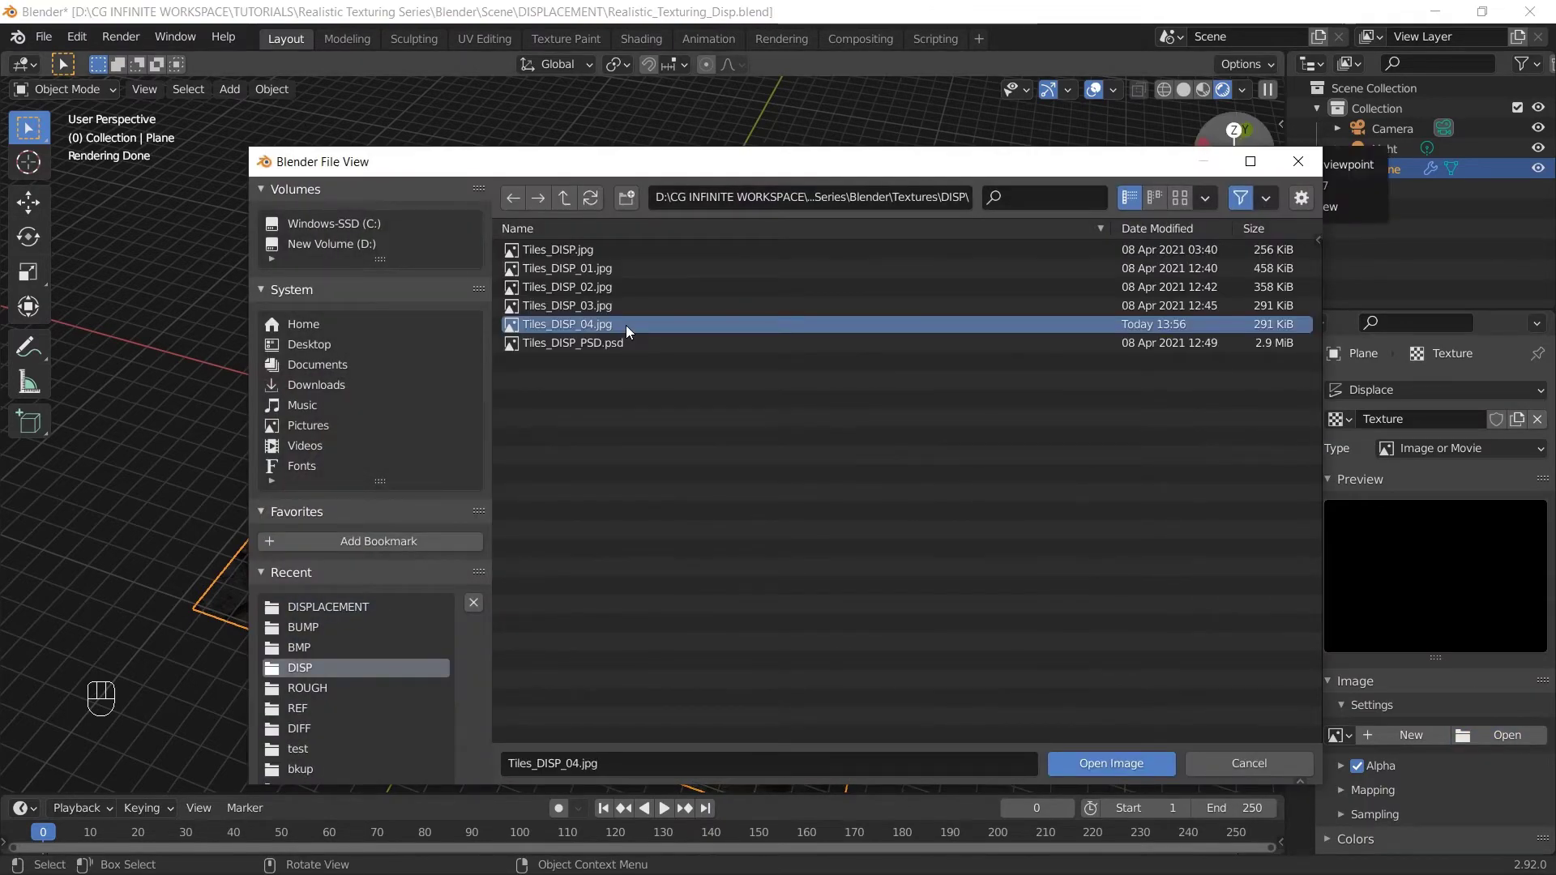
double_click(626, 324)
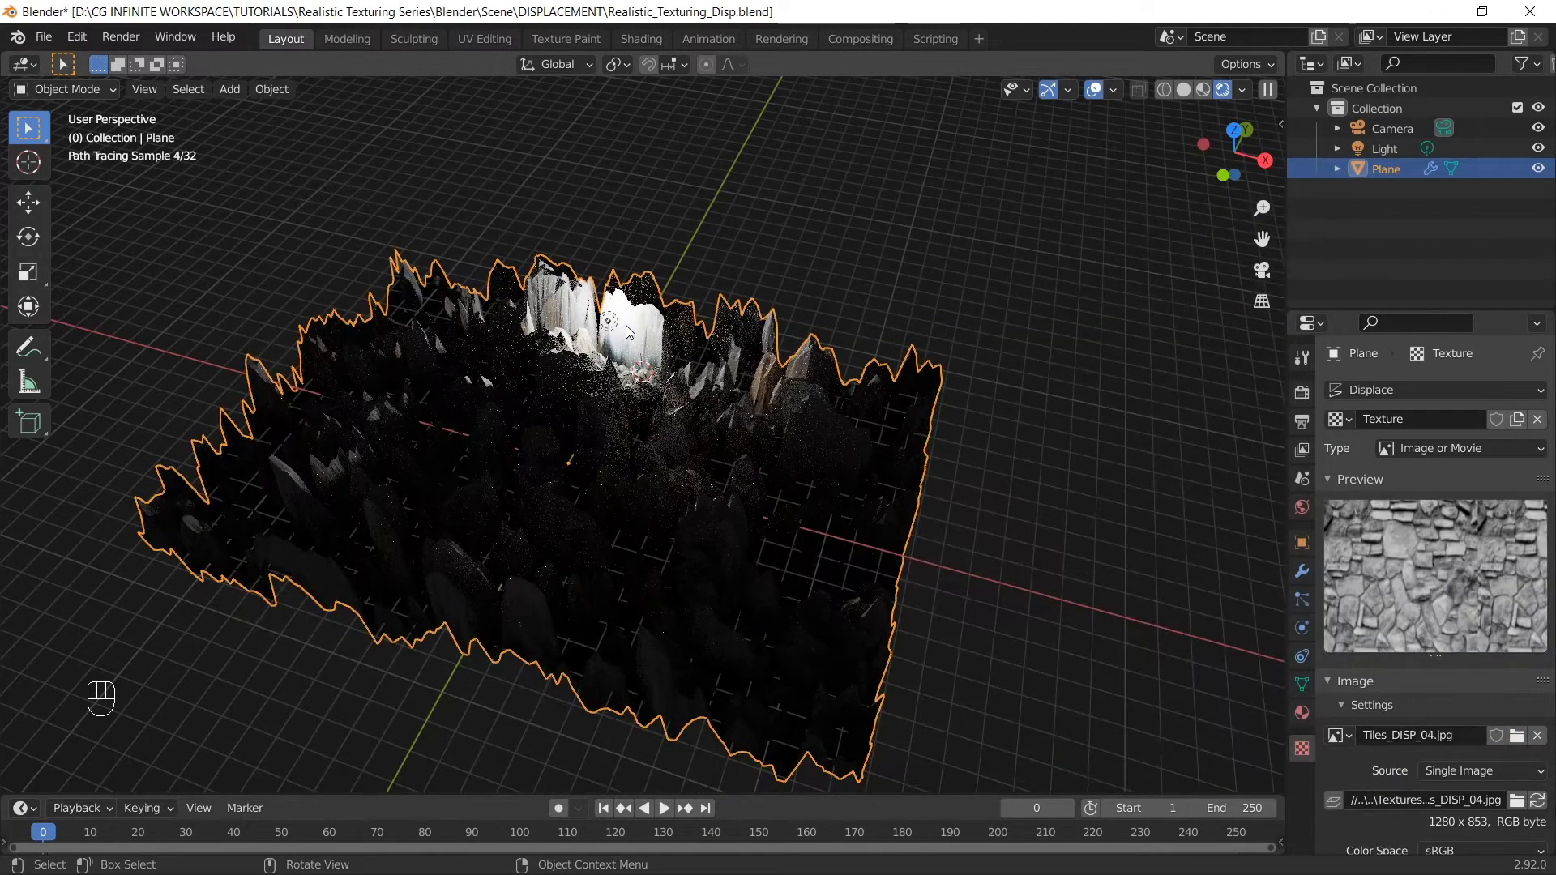
mouse_move(794, 435)
middle_mouse_down()
mouse_move(736, 376)
mouse_move(830, 426)
mouse_move(809, 389)
mouse_move(868, 401)
middle_mouse_up()
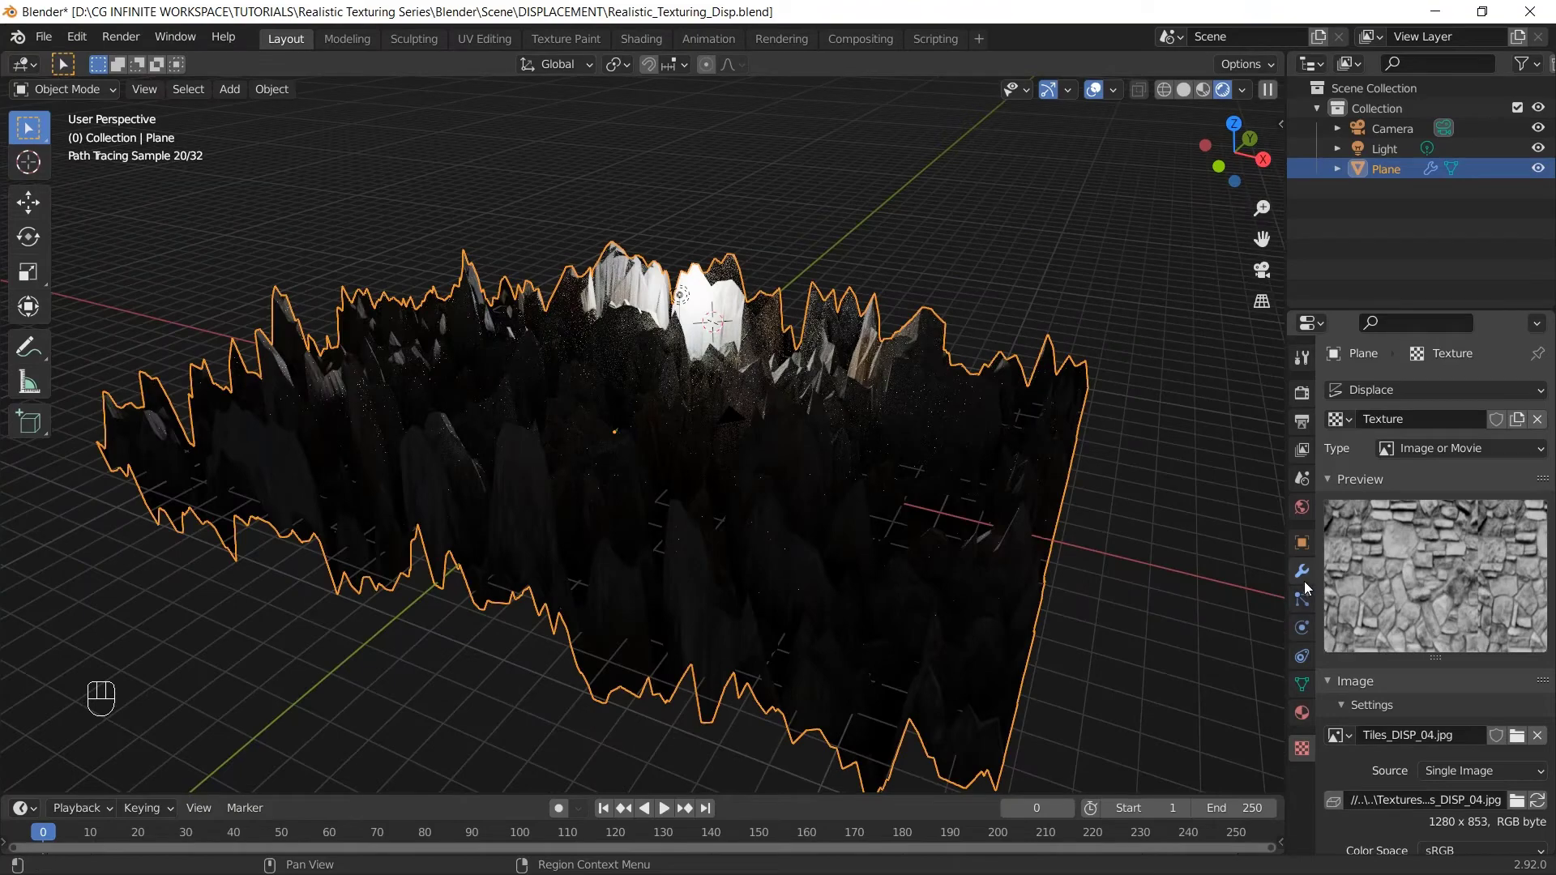
left_click(1301, 572)
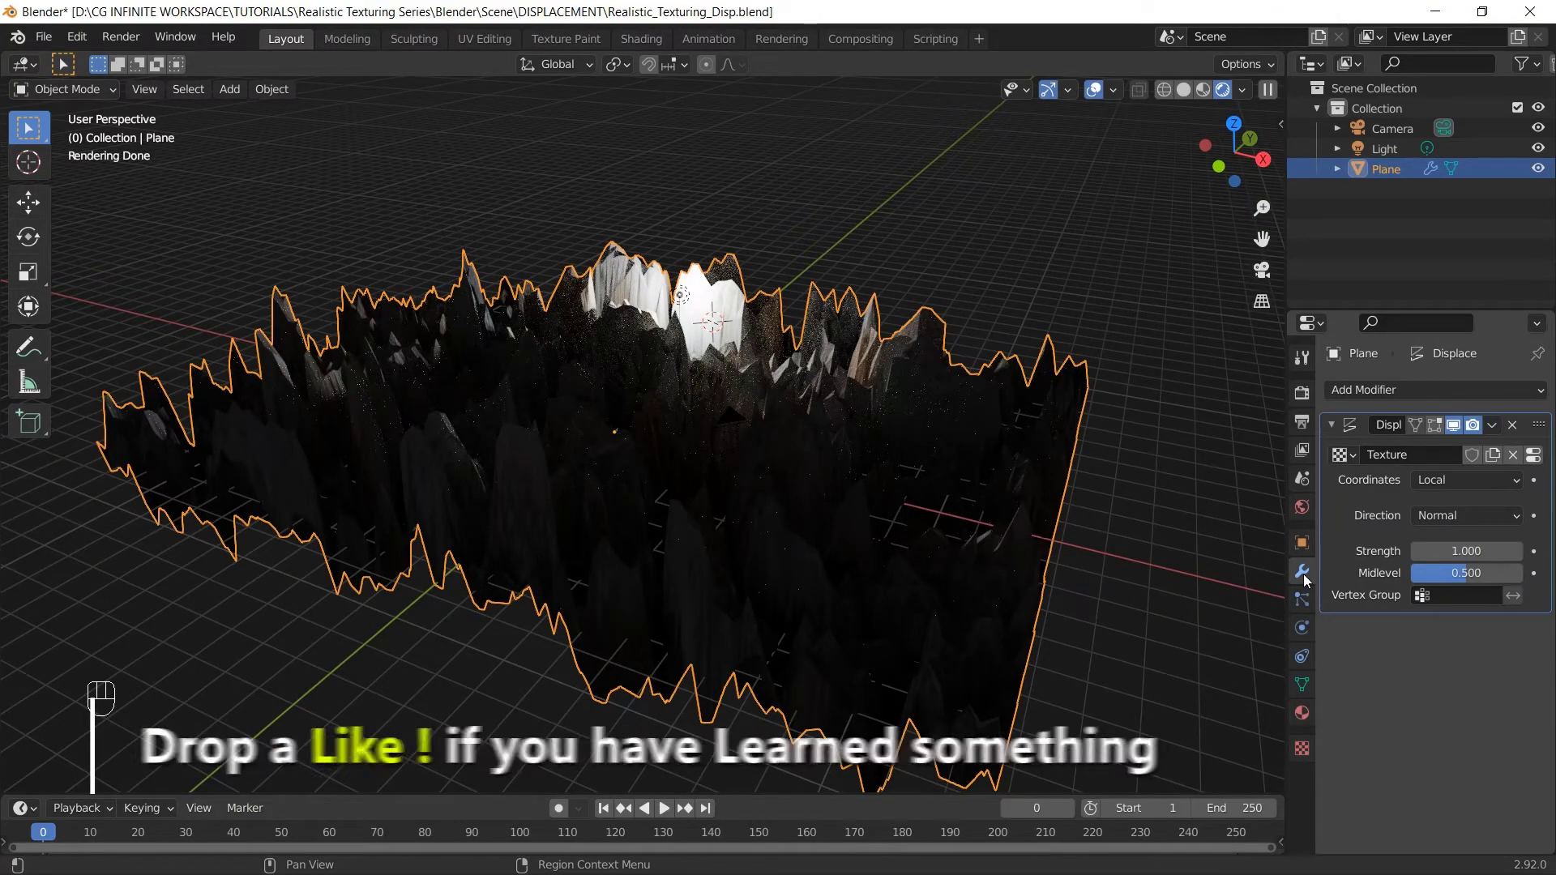
left_click_drag(1289, 487, 1264, 487)
left_click_drag(1459, 551, 1406, 551, "shift")
Lower the Displace Strength by entering 0.05 and inspect the stone relief
left_click(1456, 551)
type("0.05")
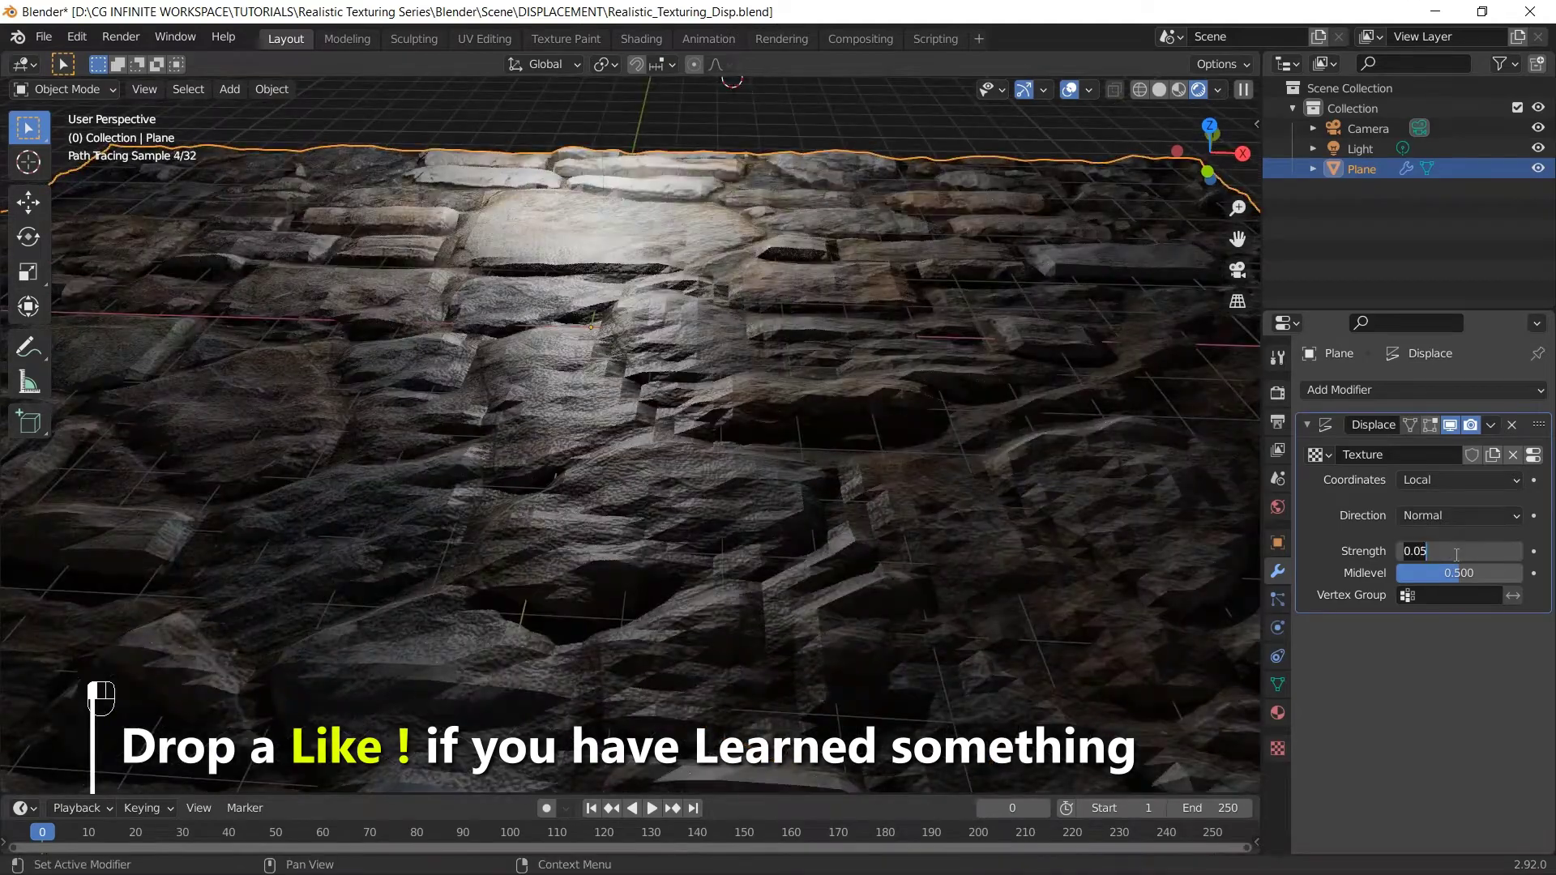
key("Return")
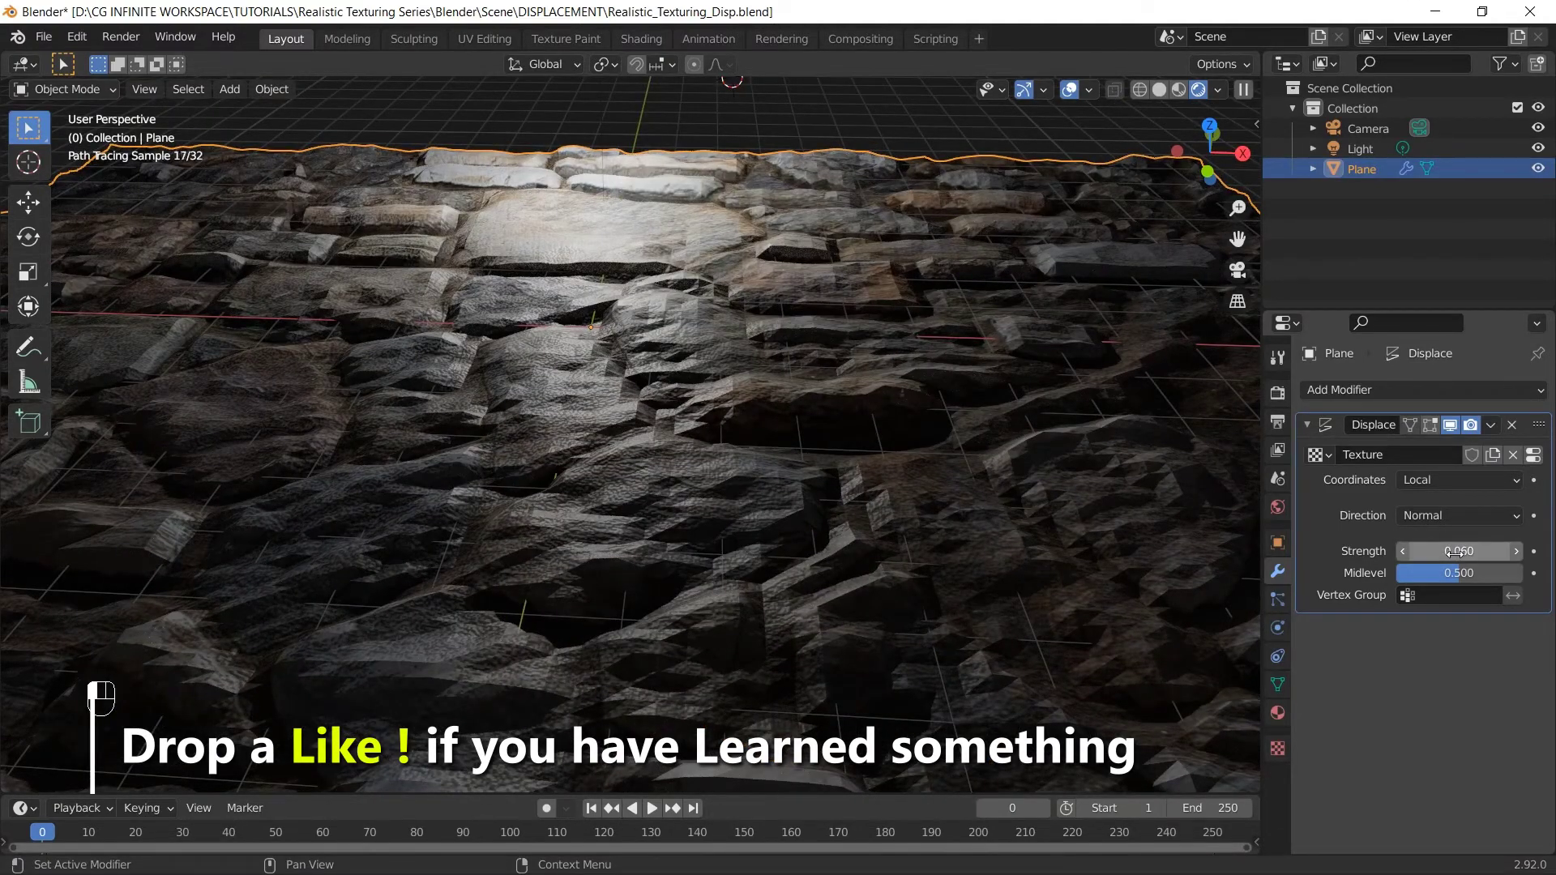
mouse_move(851, 393)
middle_mouse_down()
mouse_move(802, 411)
mouse_move(927, 452)
mouse_move(882, 459)
mouse_move(921, 408)
mouse_move(955, 446)
mouse_move(910, 426)
mouse_move(891, 440)
mouse_move(915, 401)
mouse_move(940, 459)
mouse_move(993, 499)
mouse_move(1018, 454)
middle_mouse_up()
Shade the stone plane smooth
scroll(822, 197, "down", 3)
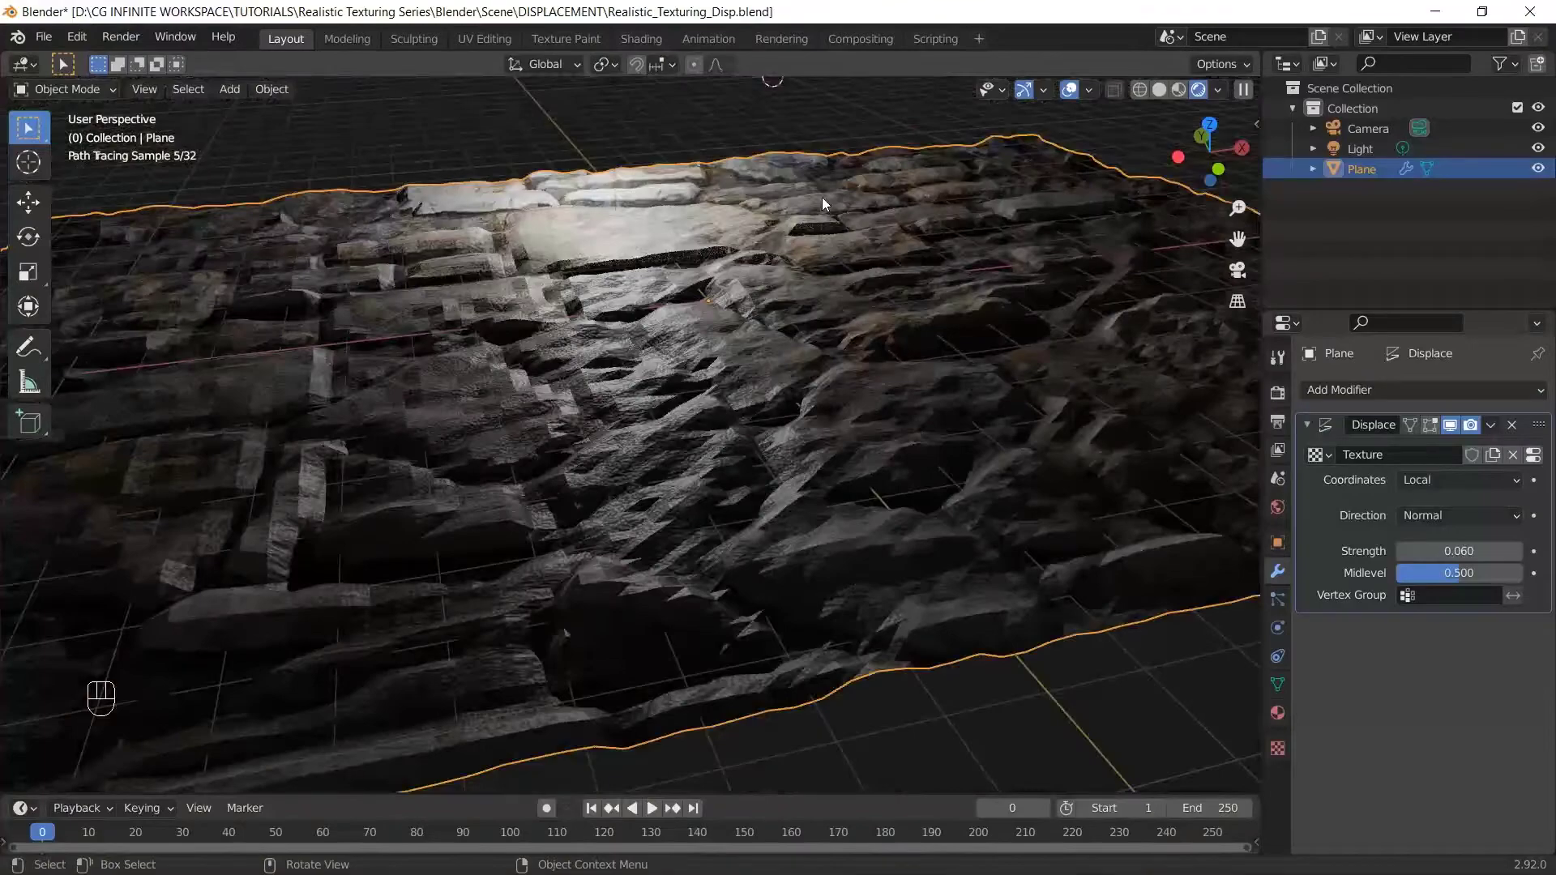
right_click(822, 197)
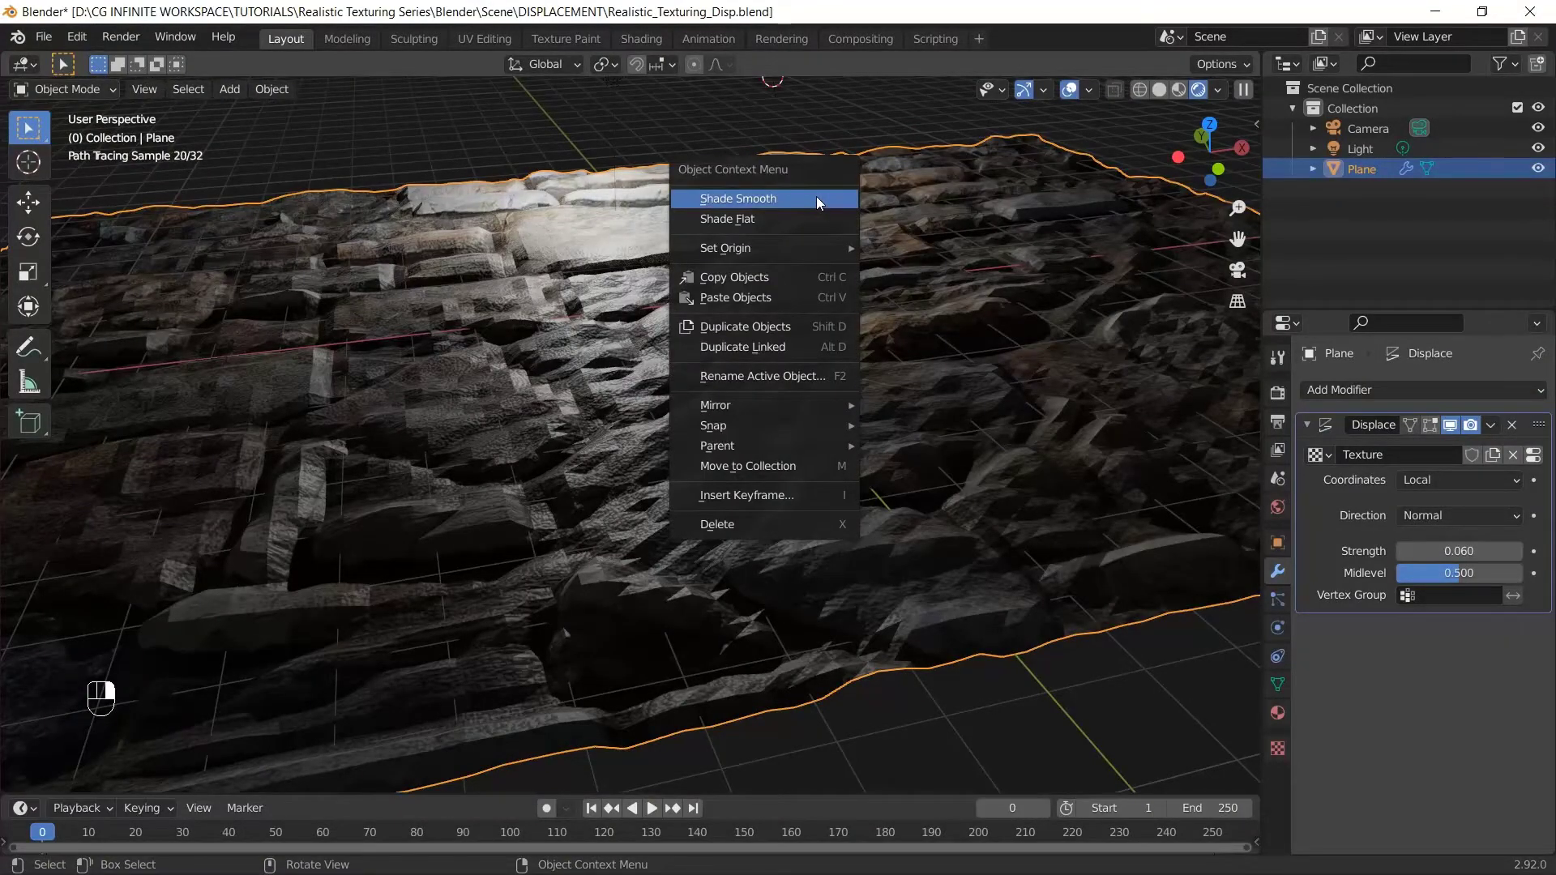
left_click(816, 196)
mouse_move(883, 443)
middle_mouse_down()
mouse_move(928, 444)
mouse_move(875, 416)
mouse_move(893, 400)
middle_mouse_up()
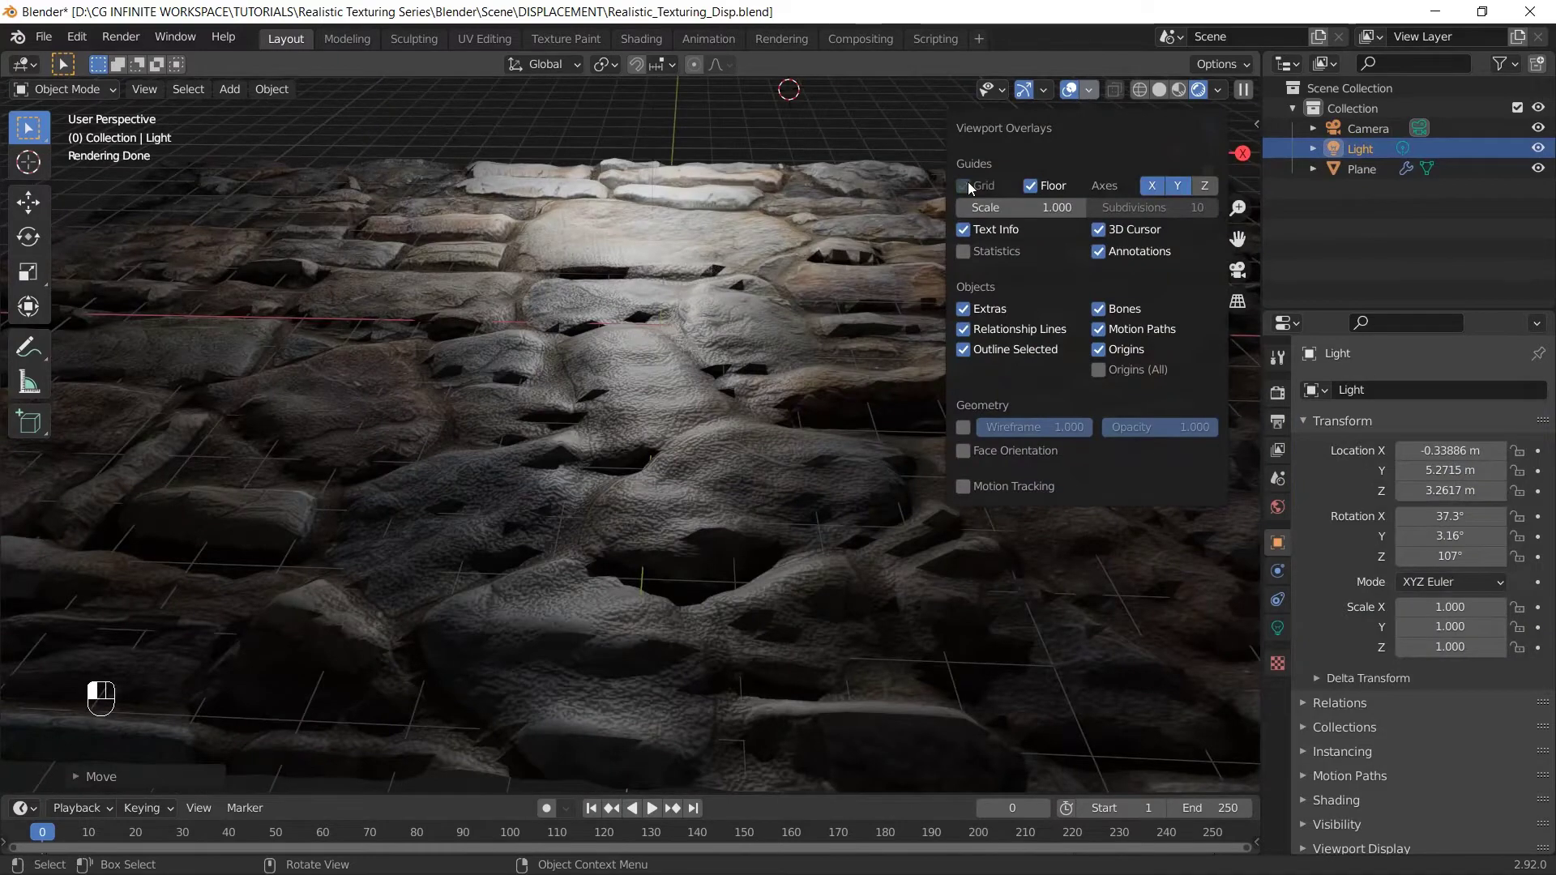
Hide the floor grid and add a level-2 Subdivision Surface modifier above Displace
left_click(1030, 185)
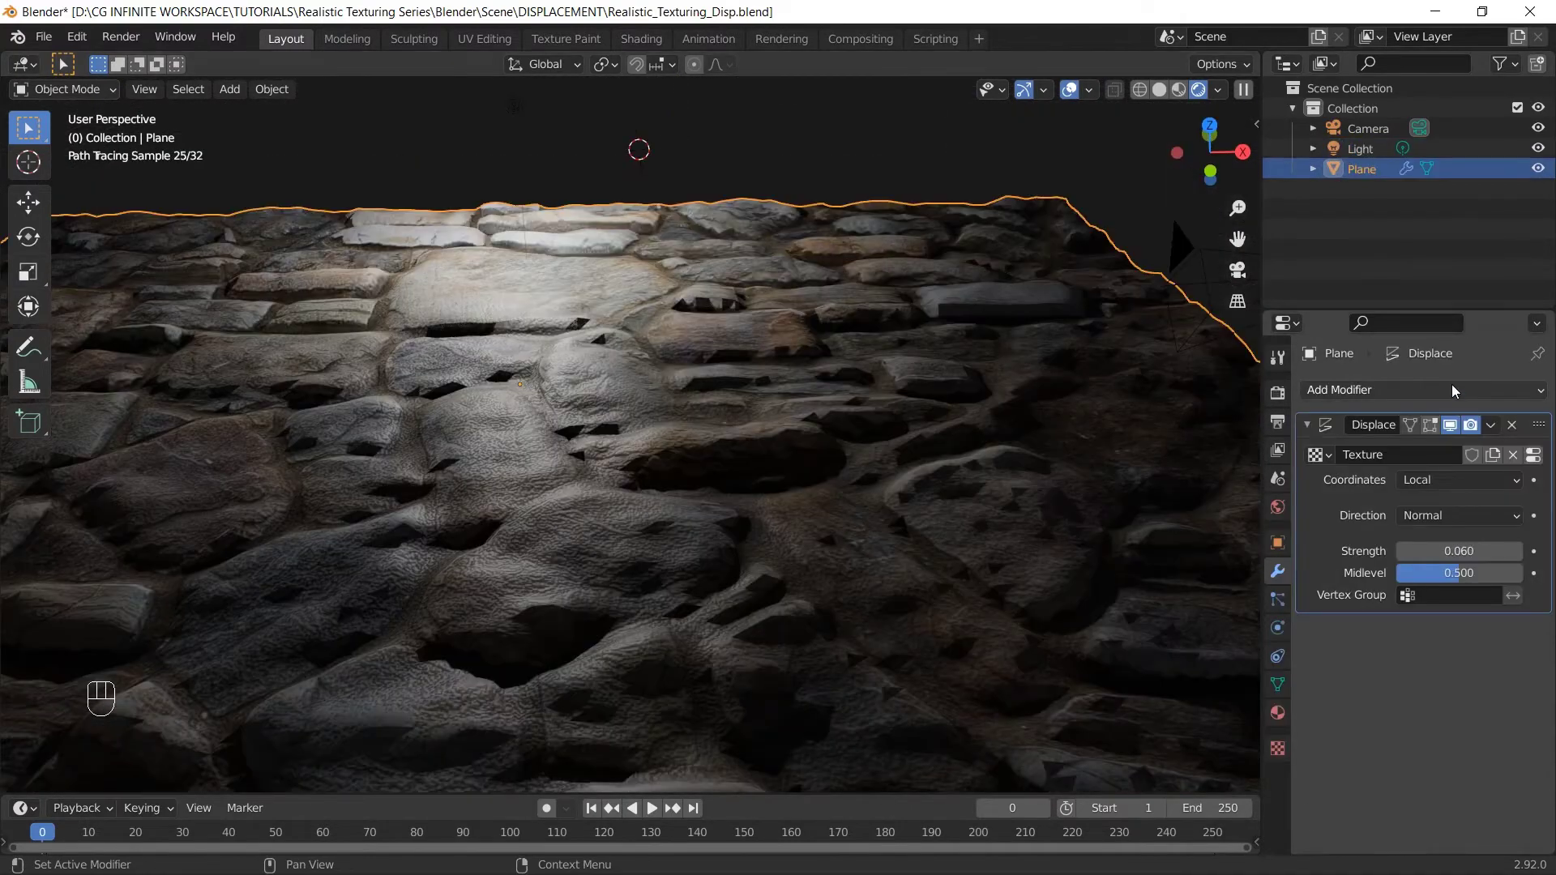
left_click(1452, 387)
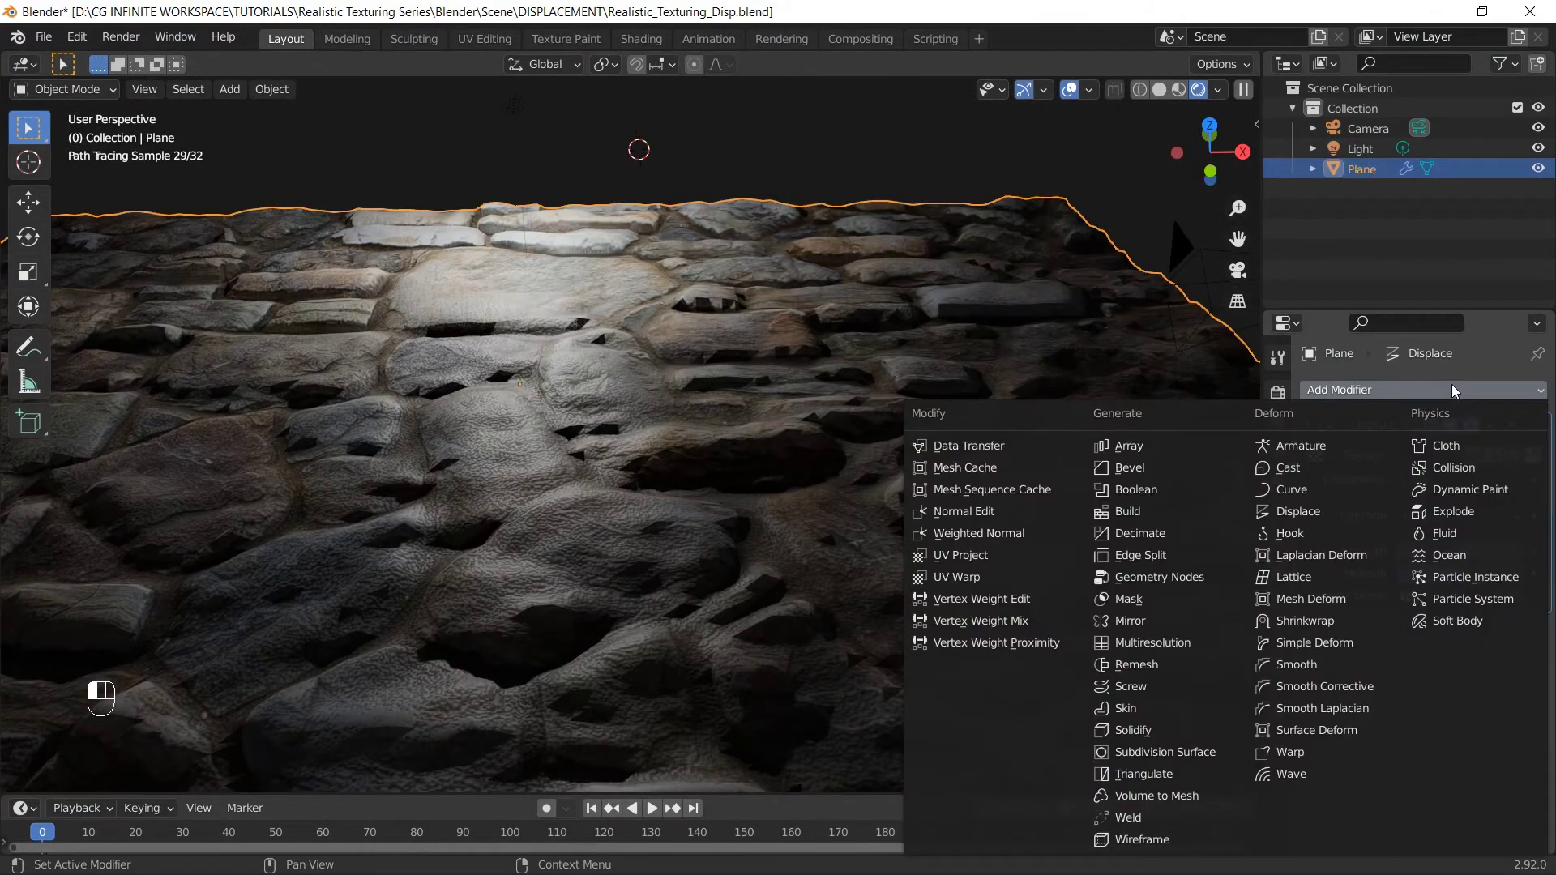
left_click(1229, 754)
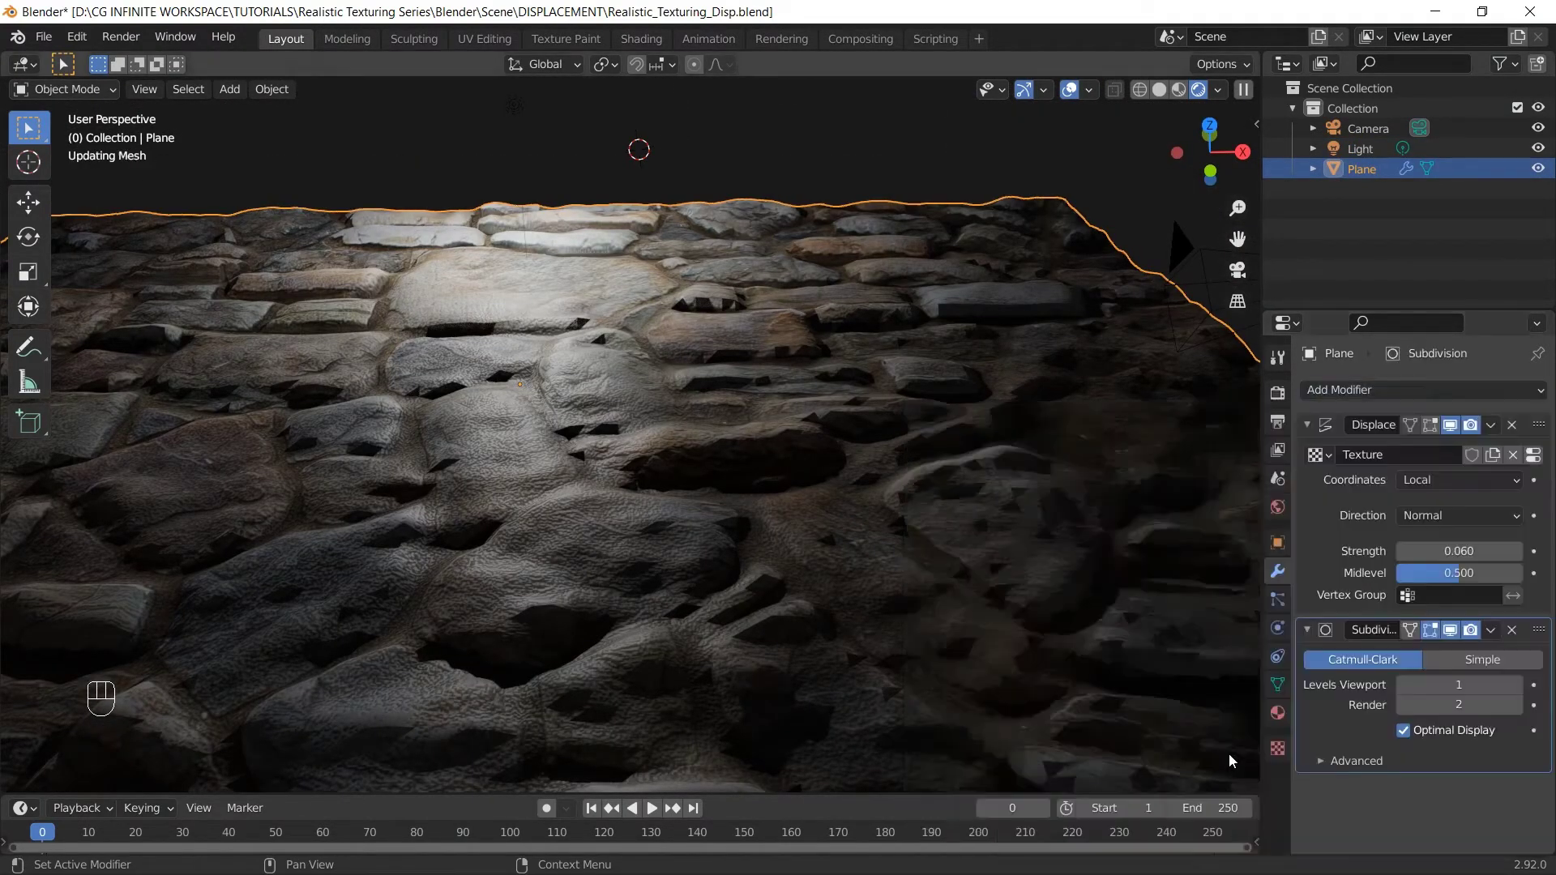
left_click(1514, 685)
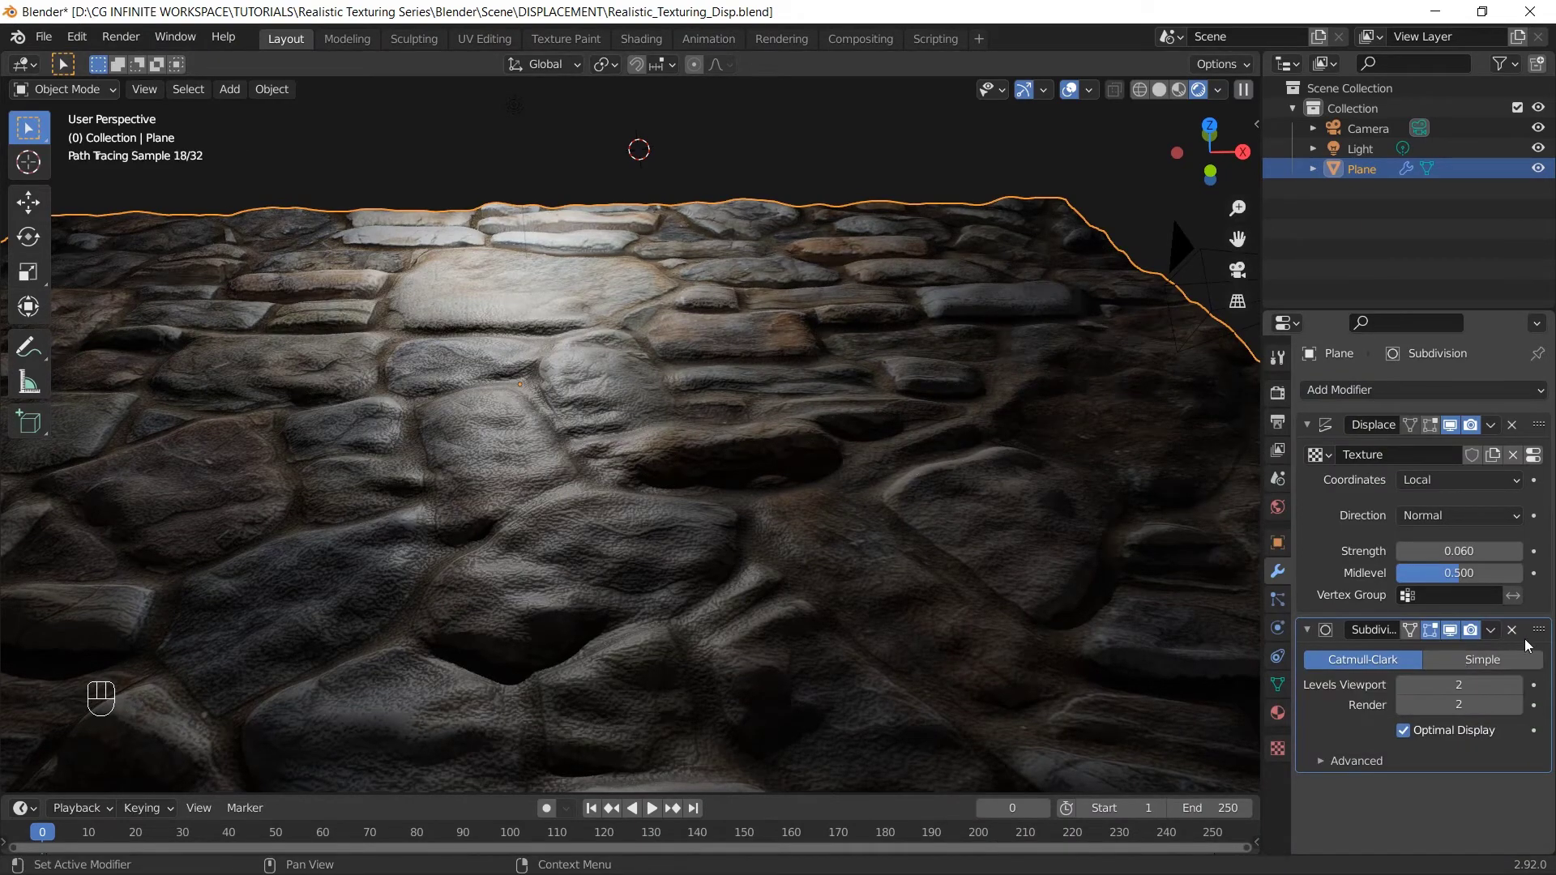
left_click_drag(1539, 631, 1521, 401)
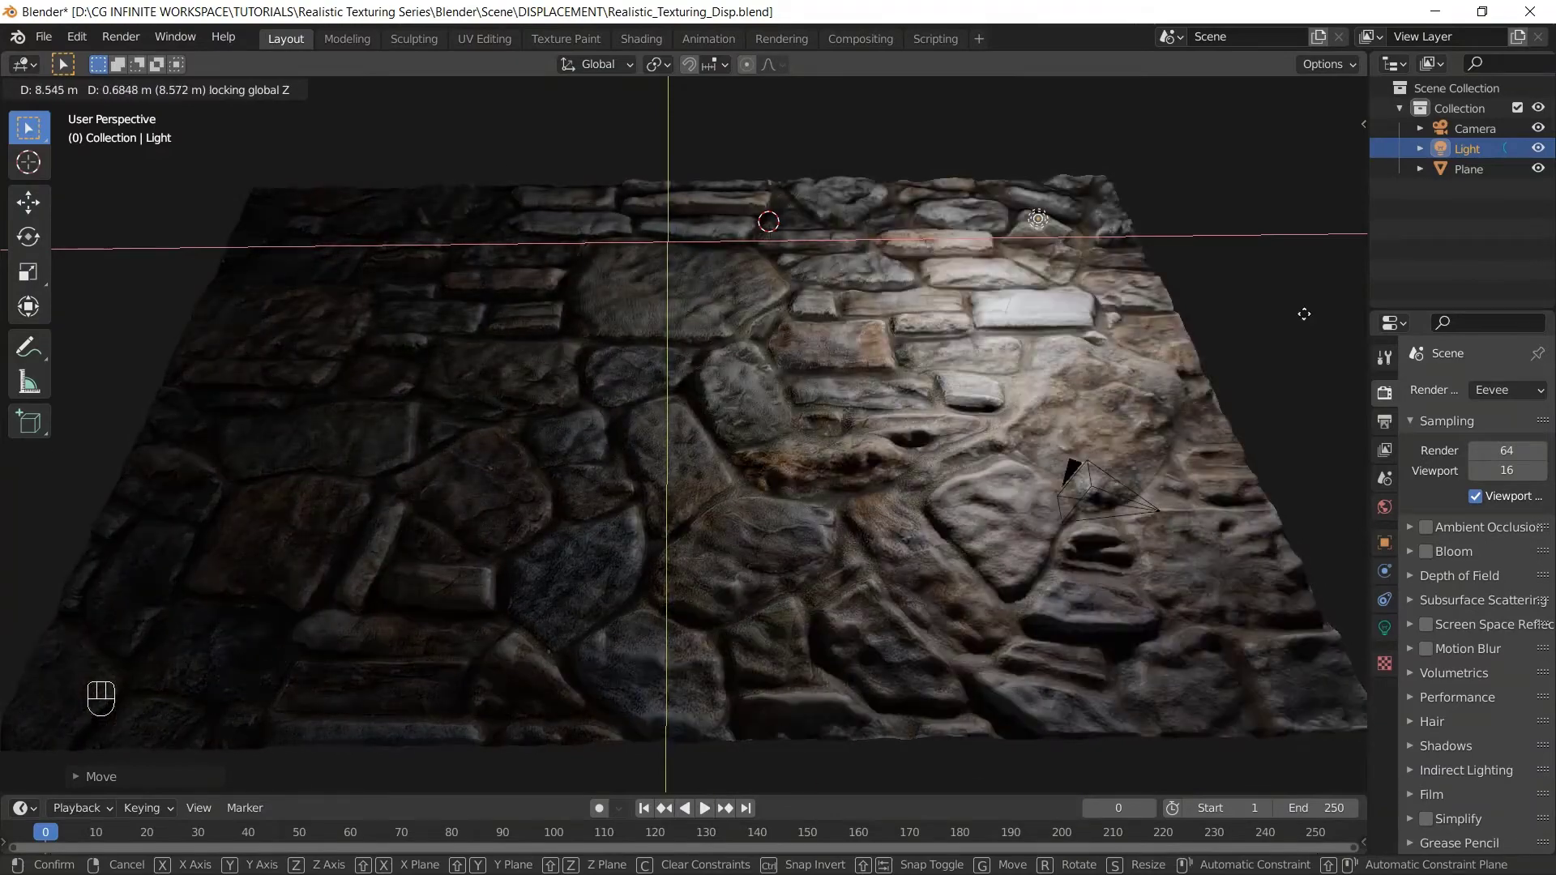
Place the light over the centre of the stone plane
left_click(872, 410)
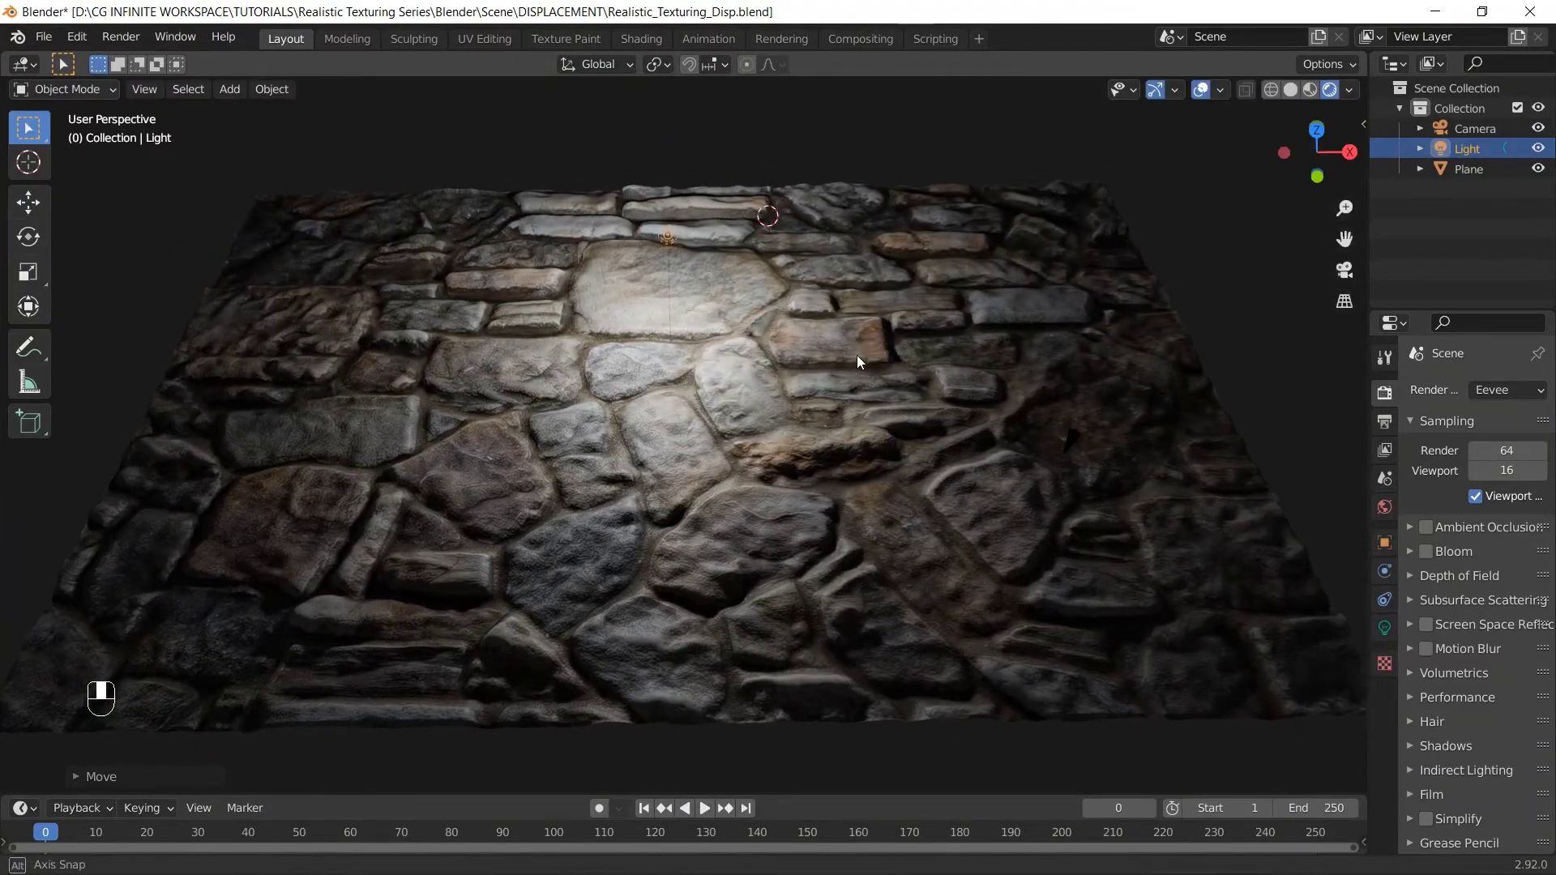